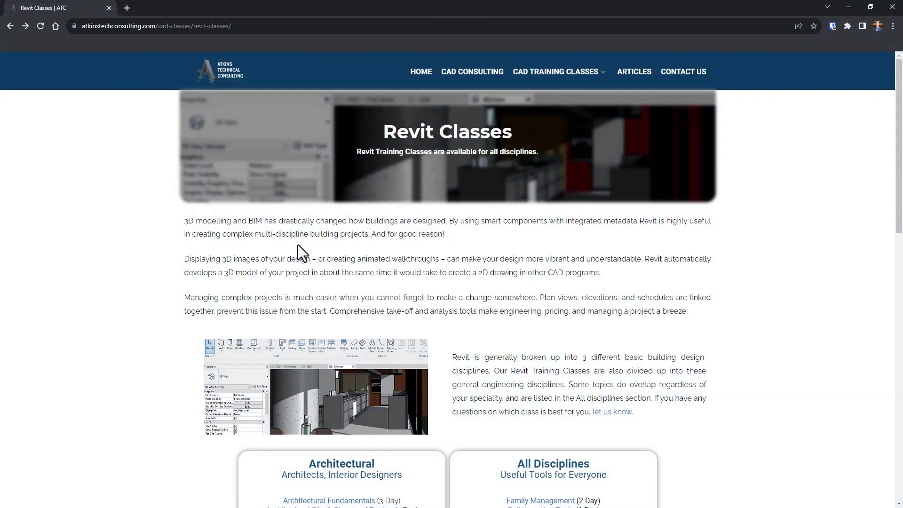
Scroll the Revit Classes page and open the Collaboration Tools course page.
scroll(298, 244, down, 3)
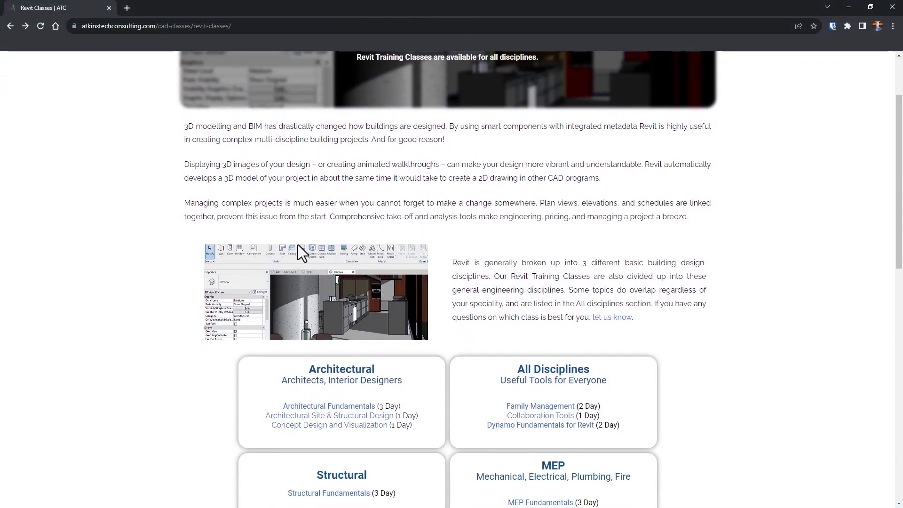
scroll(298, 245, down, 1)
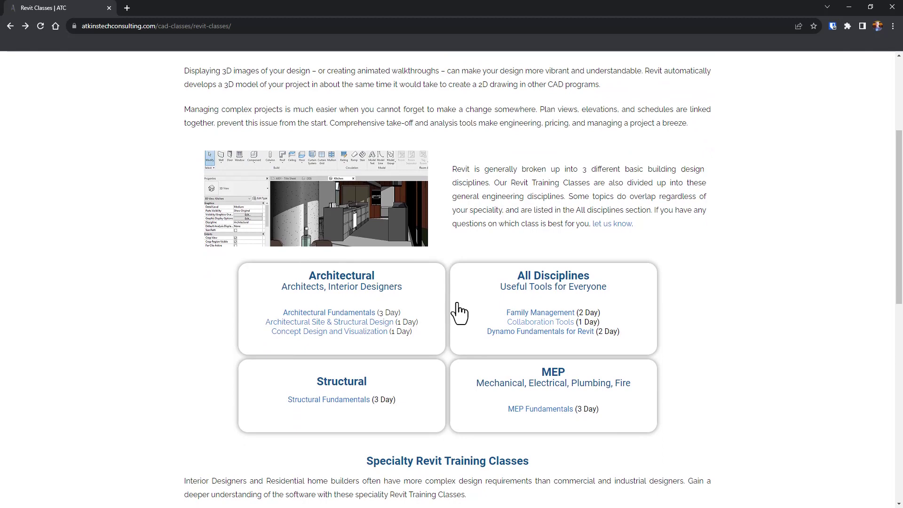
click(510, 322)
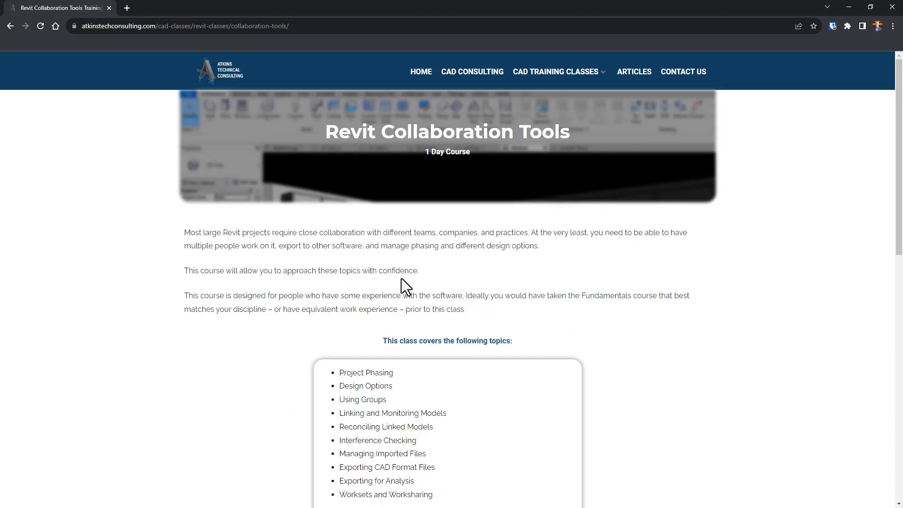
Highlight the Project Phasing and Design Options topics, then clear the highlight.
scroll(401, 278, down, 2)
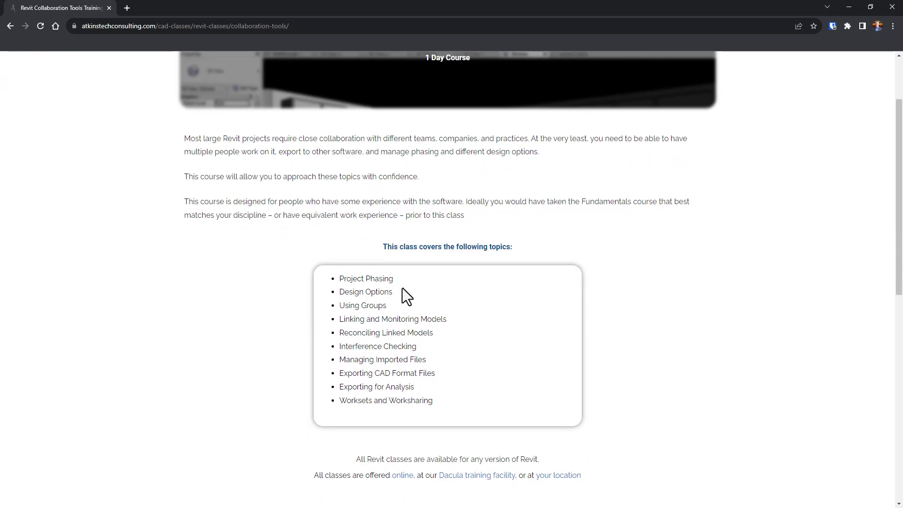
drag(392, 292, 340, 276)
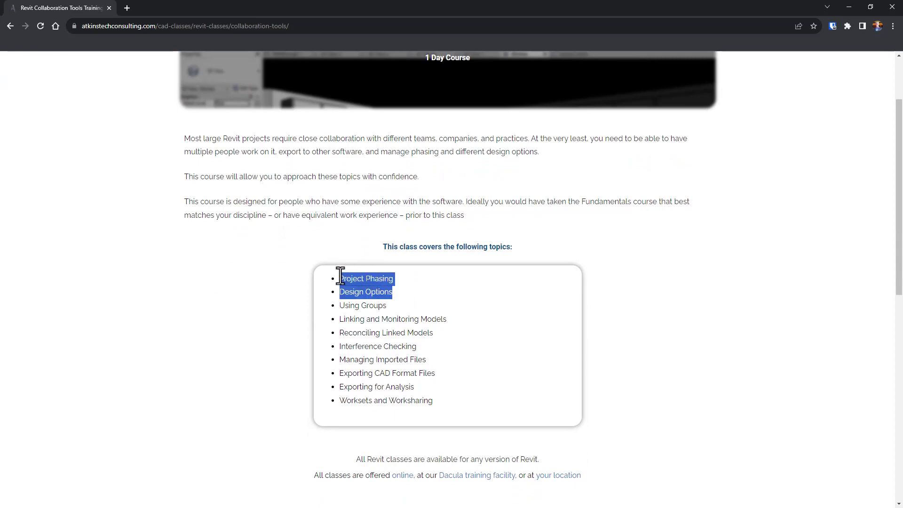
click(335, 224)
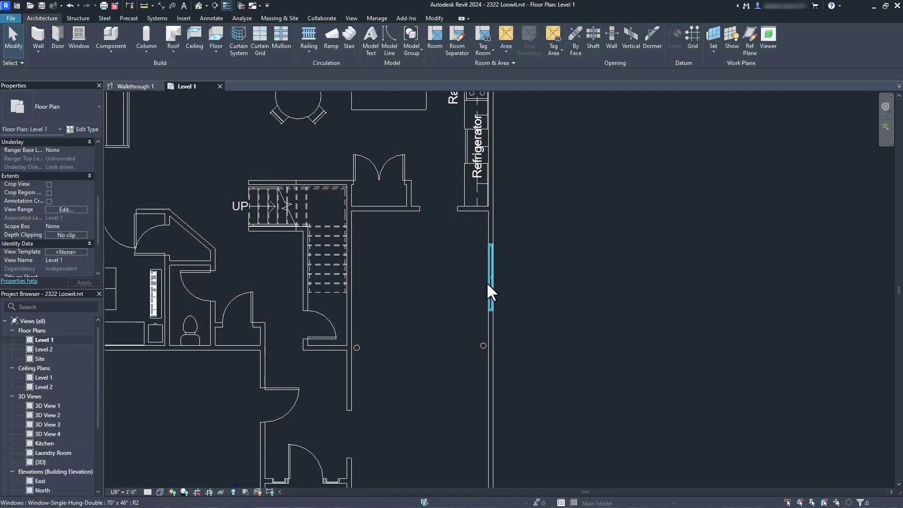
Select the right exterior wall window to show it was created in New Construction.
click(488, 283)
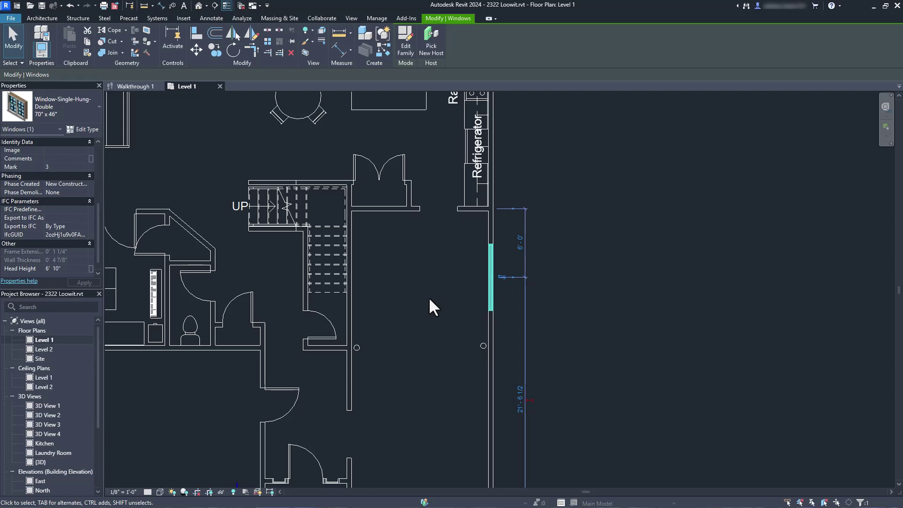
click(486, 322)
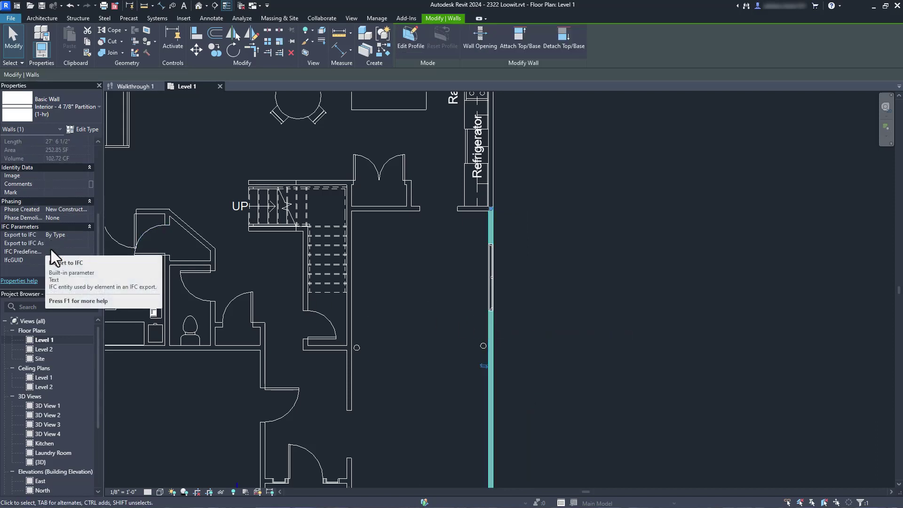
click(67, 209)
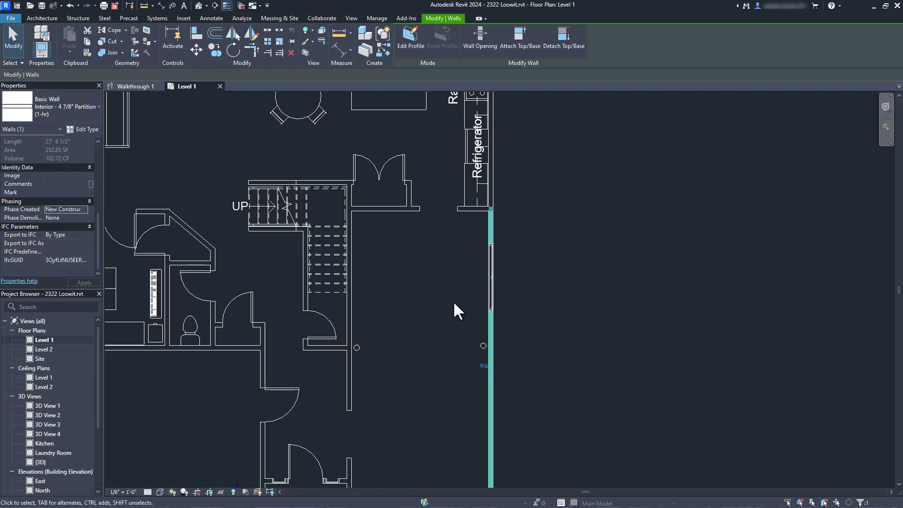
key(Escape)
scroll(453, 300, down, 3)
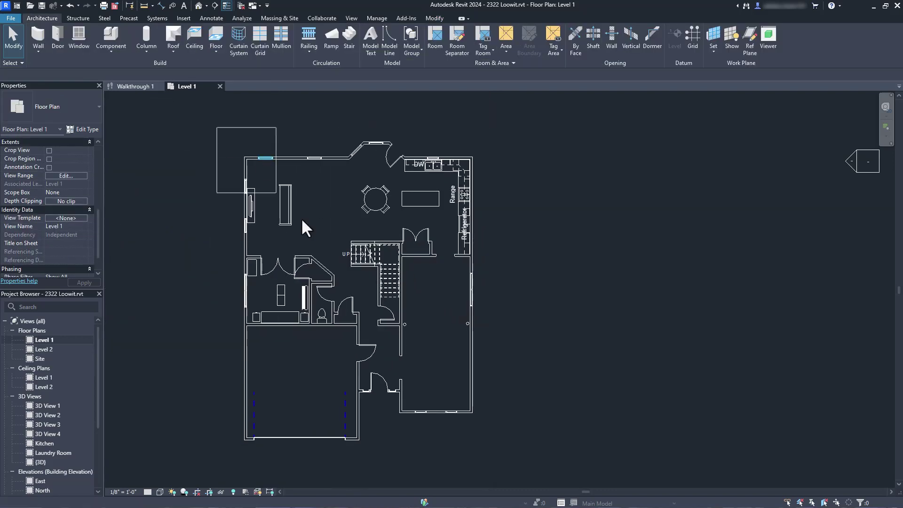
drag(302, 219, 560, 456)
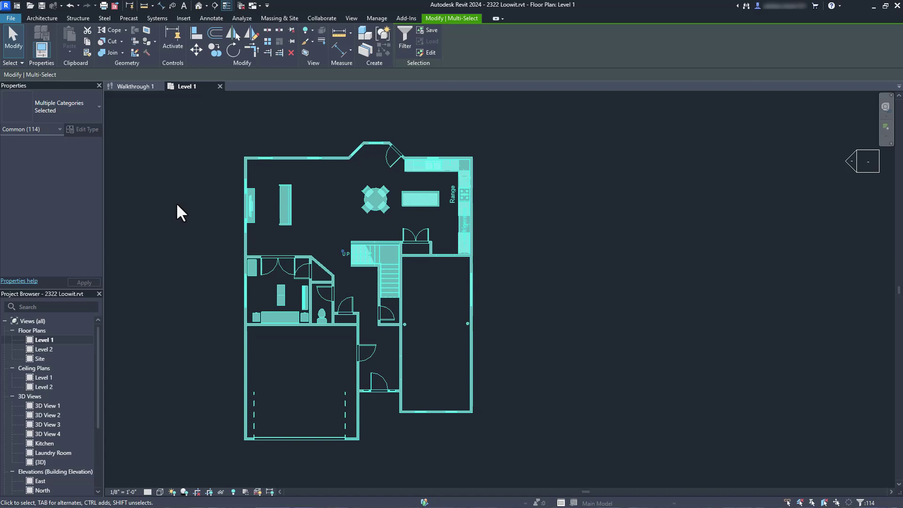
key(Escape)
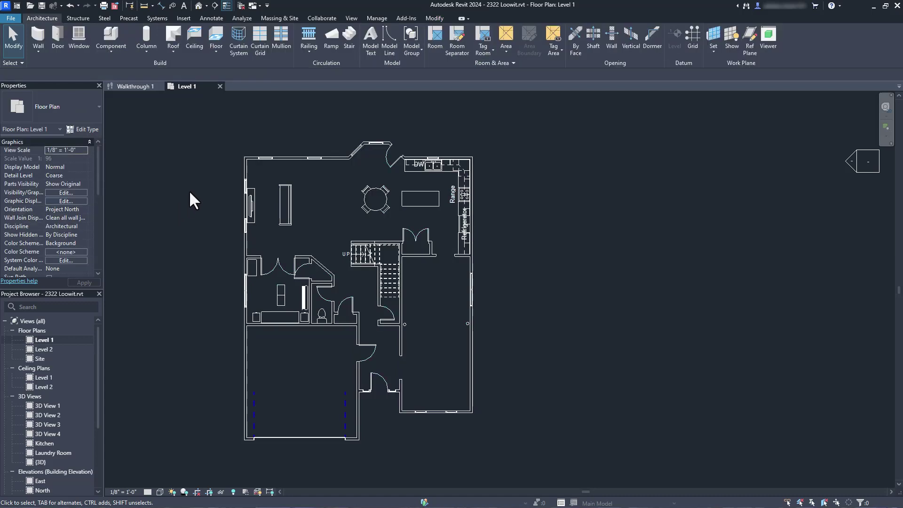
In Phasing settings, combine the New Construction phase into Existing.
click(371, 17)
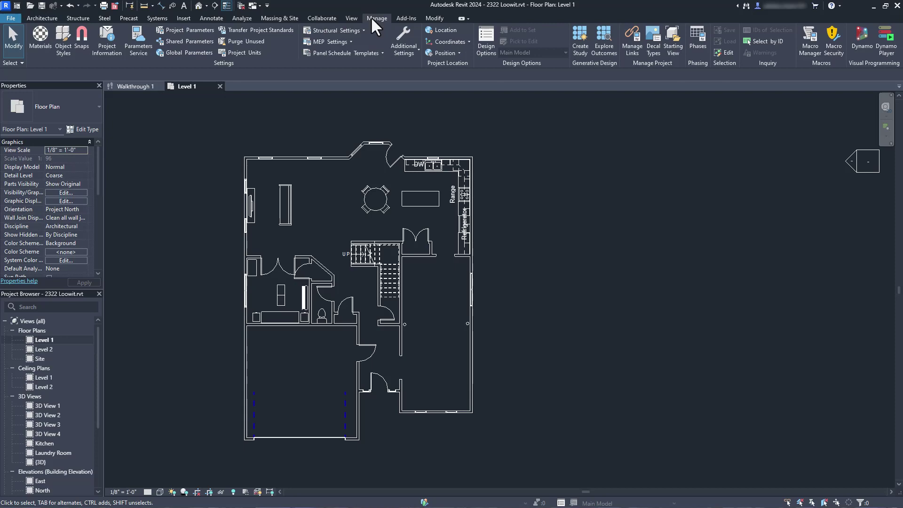
click(695, 35)
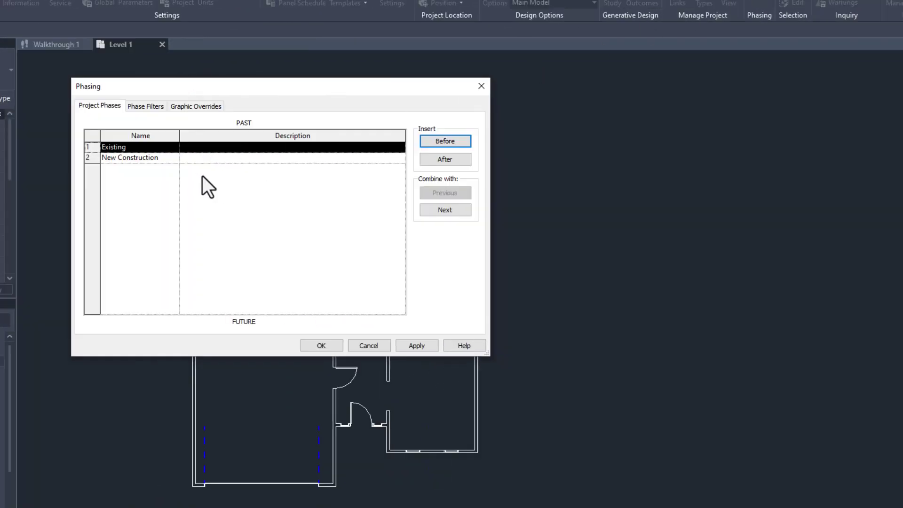
click(158, 159)
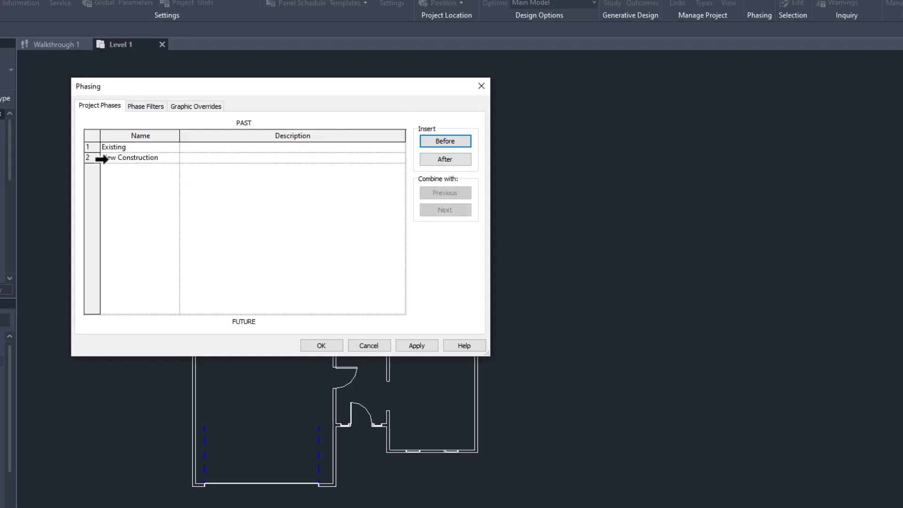
click(92, 157)
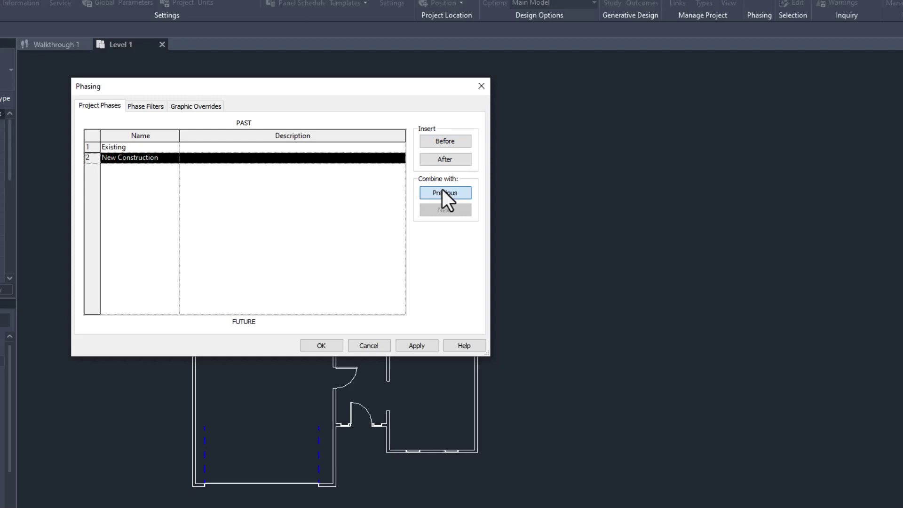
click(442, 190)
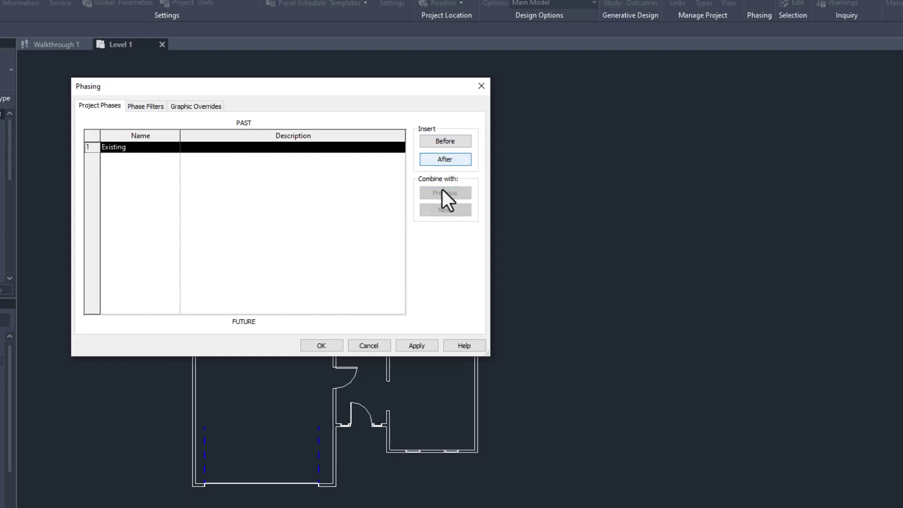
Insert a phase after Existing named 'New Construction' and confirm.
click(436, 157)
click(137, 160)
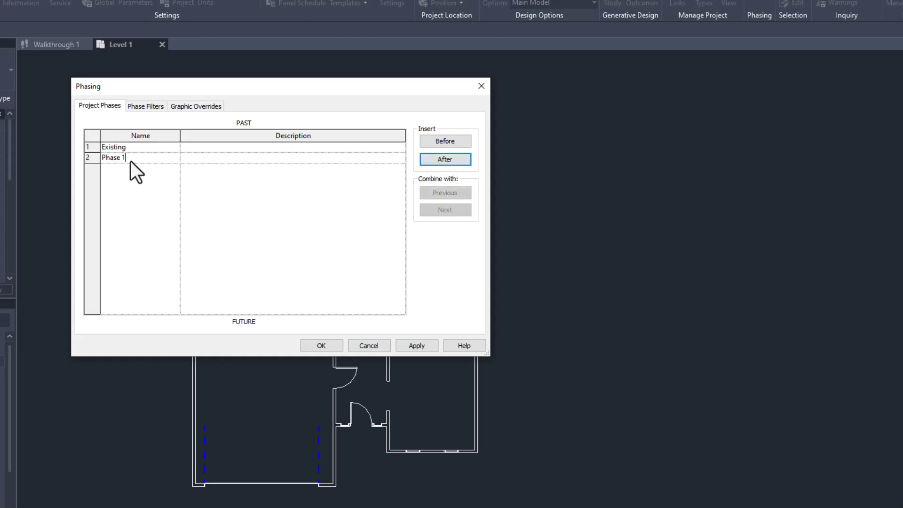
text(New Construction)
click(305, 344)
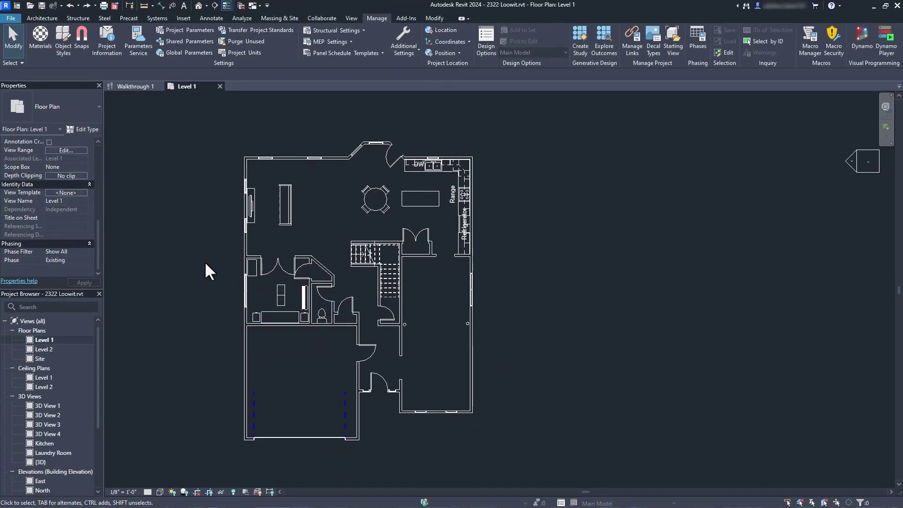
Set the right-wall window's Phase Demolished property to New Construction.
click(470, 284)
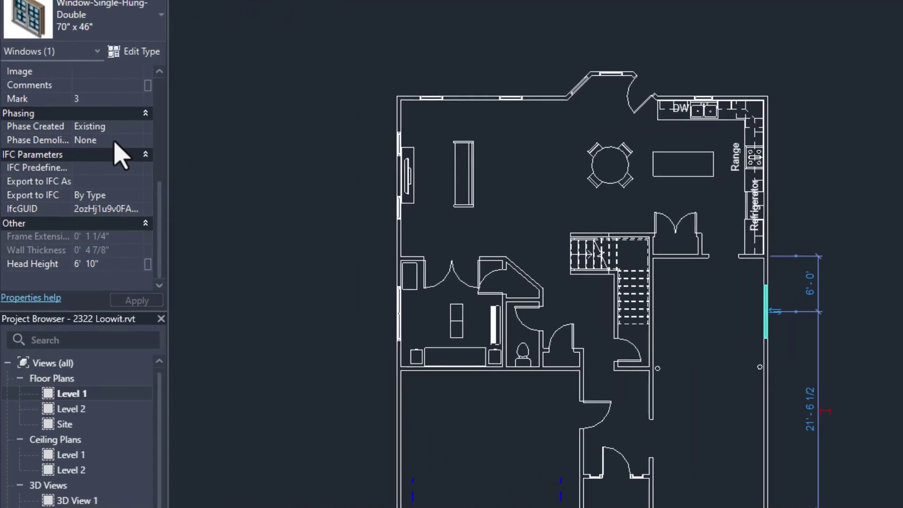
click(115, 141)
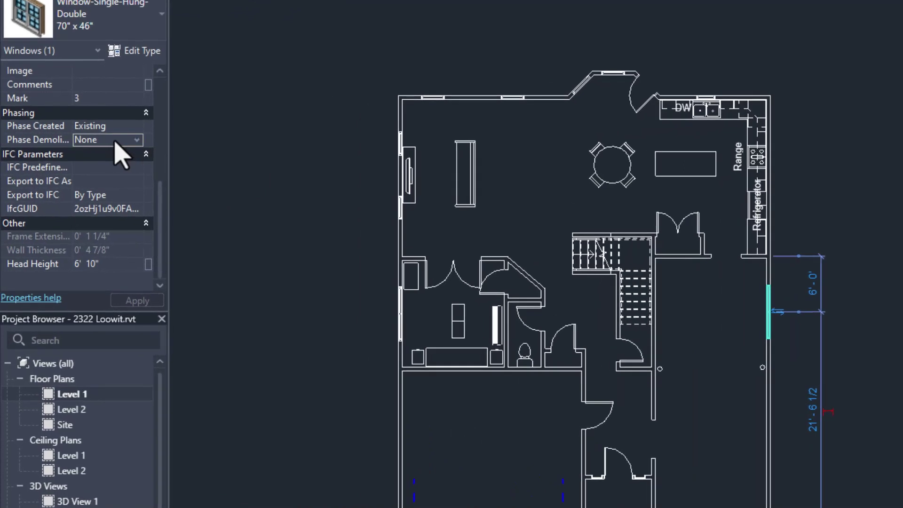
click(123, 139)
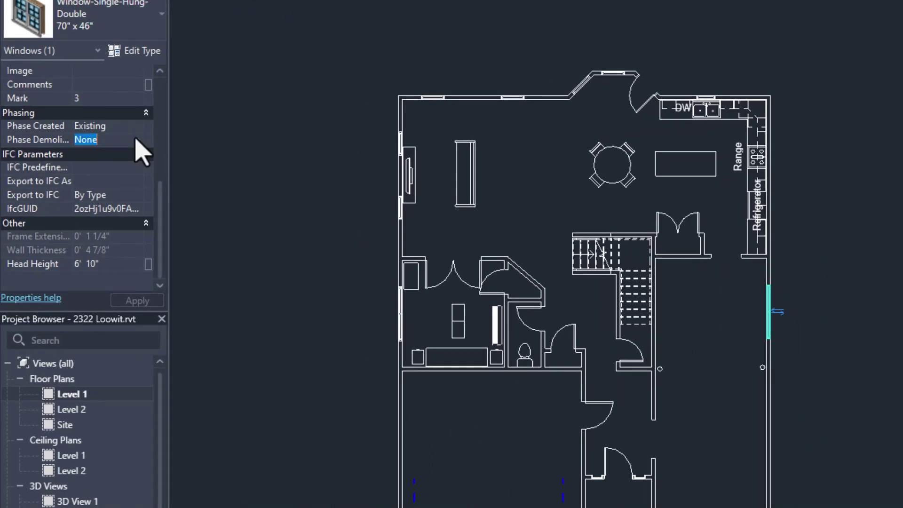
click(137, 140)
click(134, 165)
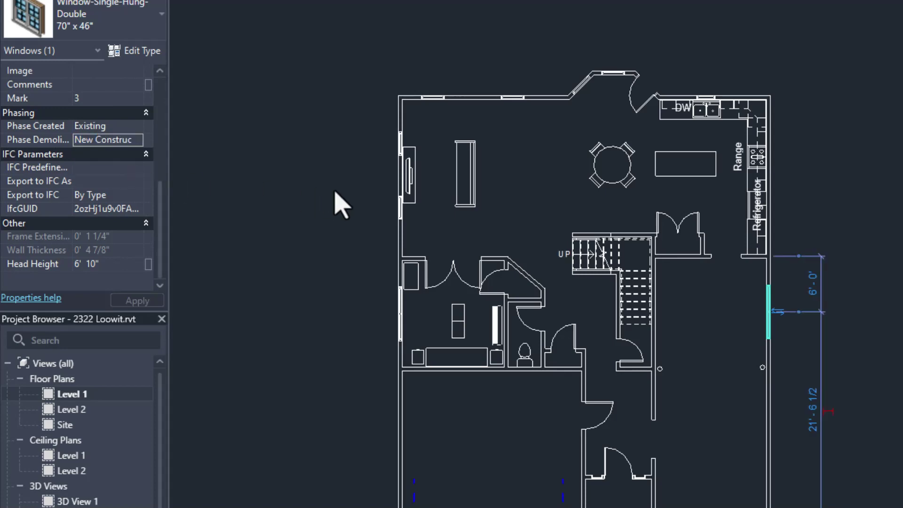
click(365, 198)
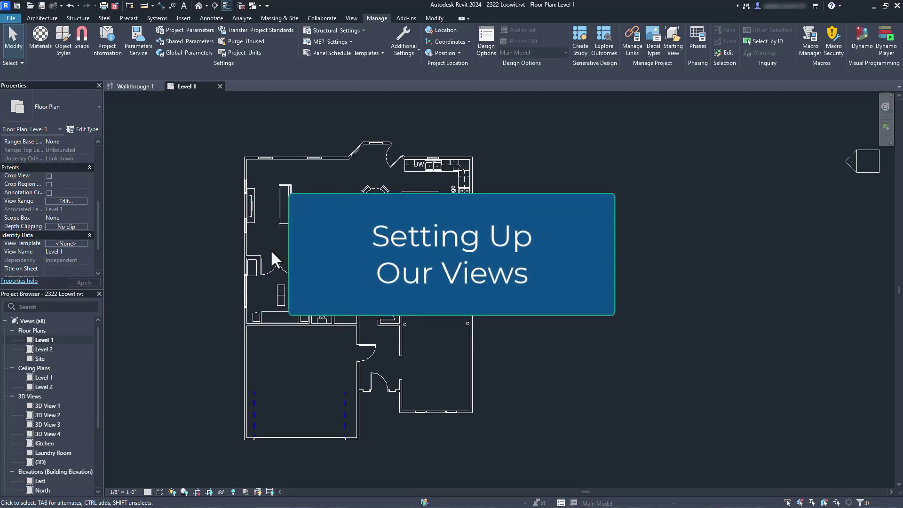
Rename the Level 1 floor plan to 'Level 1 - Existing' without renaming the level.
scroll(67, 235, down, 3)
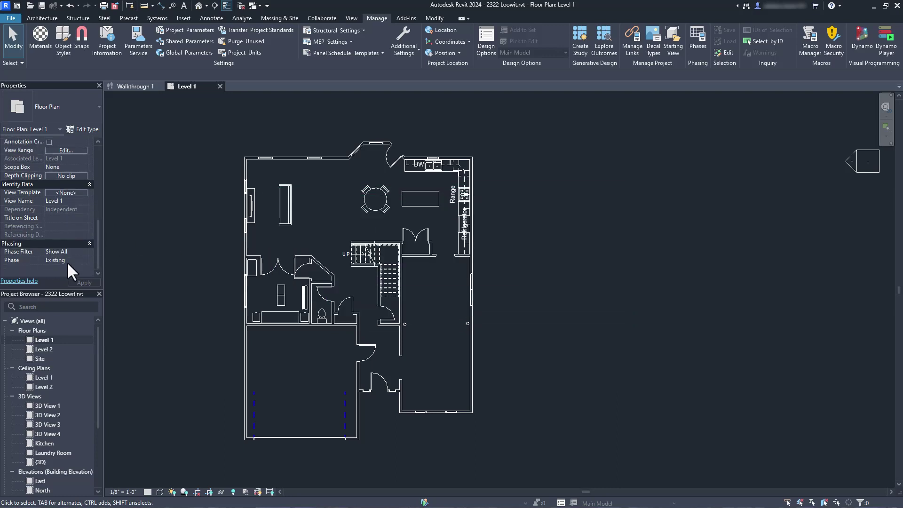
click(57, 339)
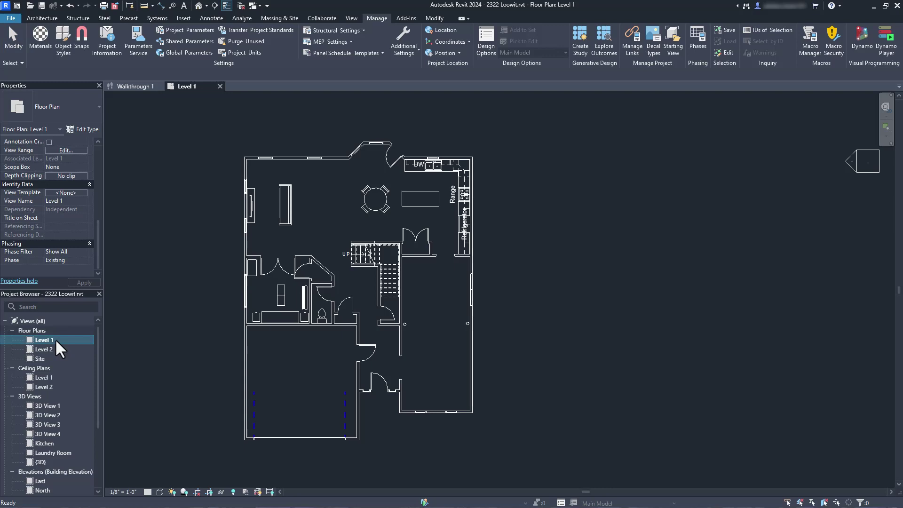
click(68, 339)
click(67, 339)
text(- Existing)
key(Return)
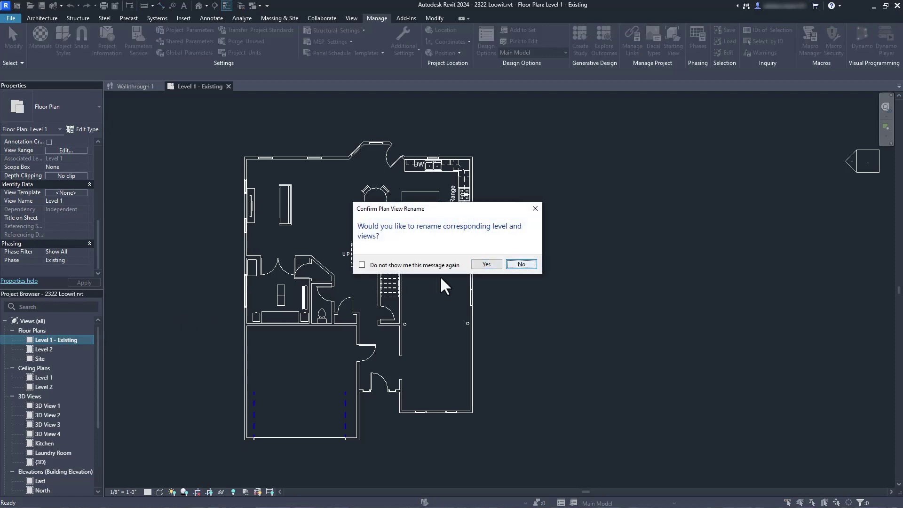
click(514, 264)
Duplicate Level 1 - Existing and rename the copy 'Level 1 - New Construction'.
right_click(50, 341)
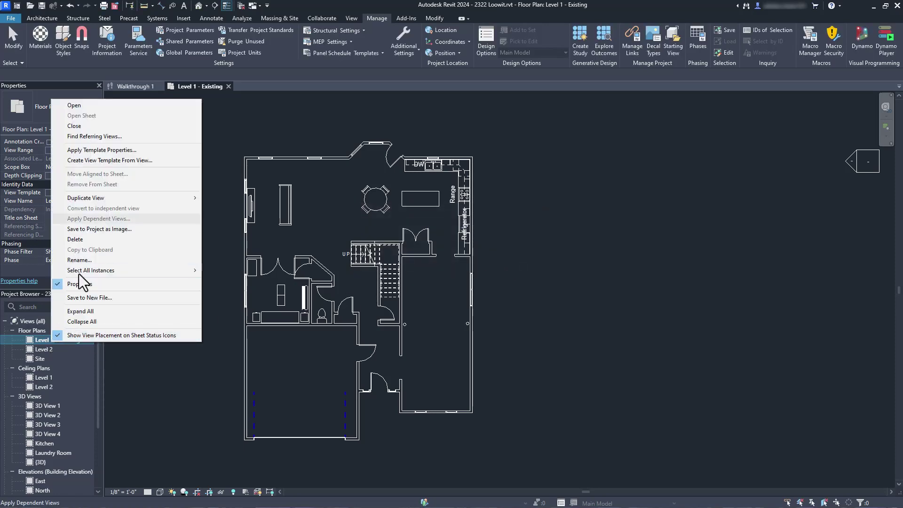
mouse_move(116, 194)
click(235, 196)
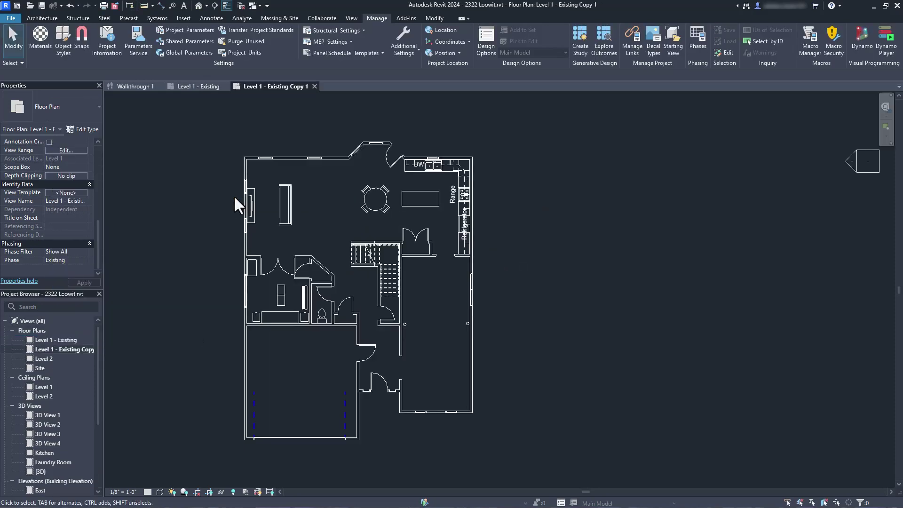
click(72, 350)
click(57, 350)
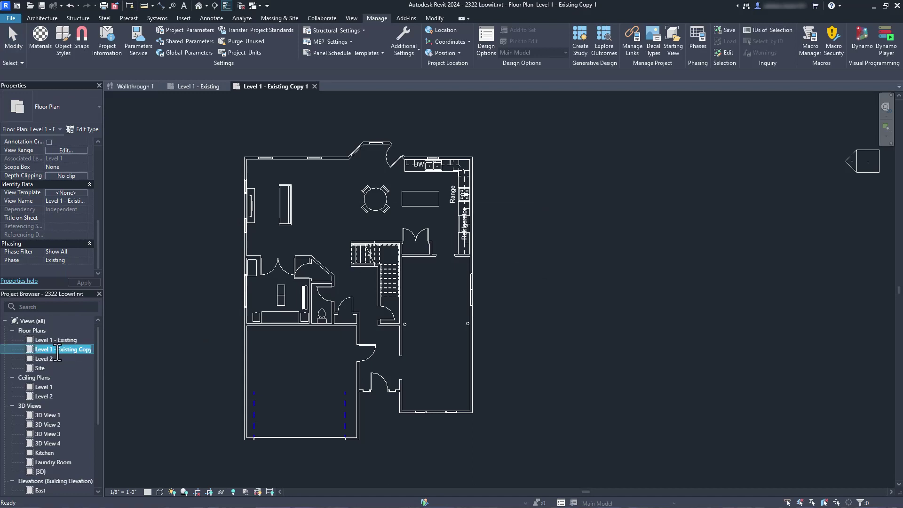
drag(56, 350, 143, 349)
text(New Construction)
key(Return)
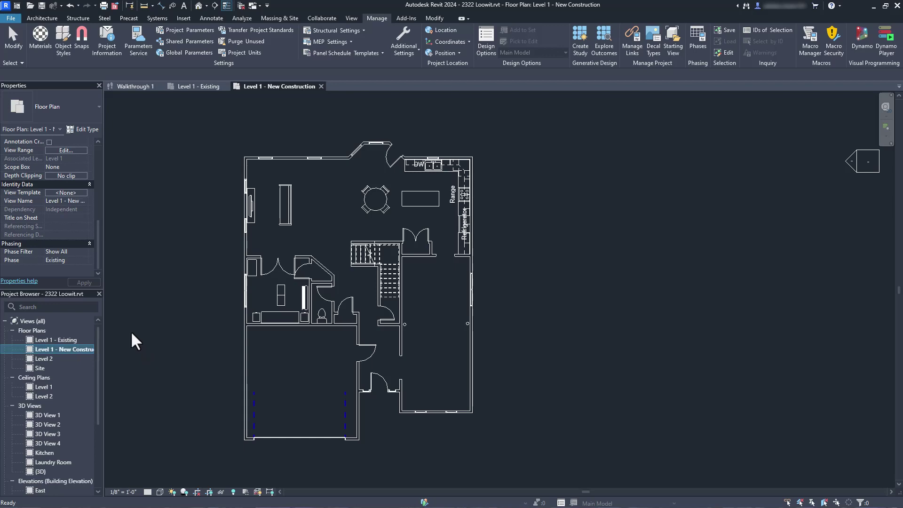
Set the view's Phase to New Construction and its Phase Filter to a Show Previous option.
click(76, 259)
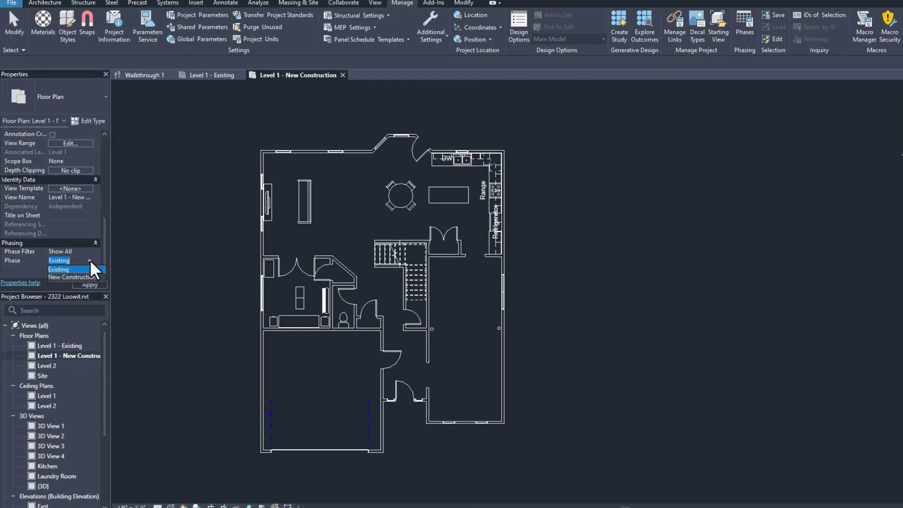
click(82, 277)
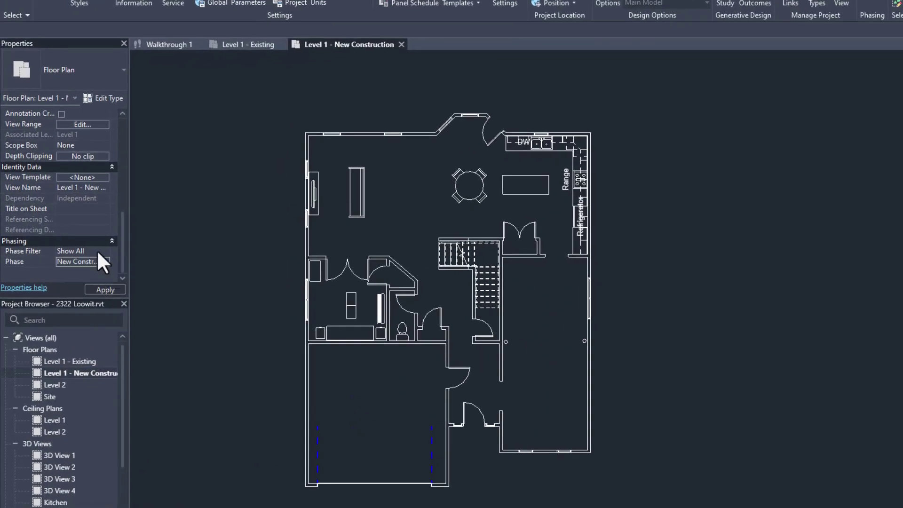
click(98, 252)
click(103, 253)
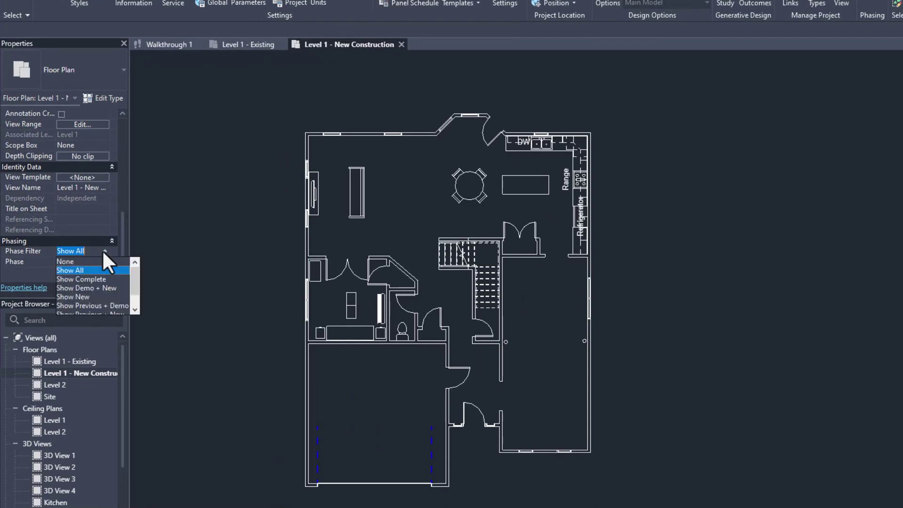
scroll(95, 278, down, 2)
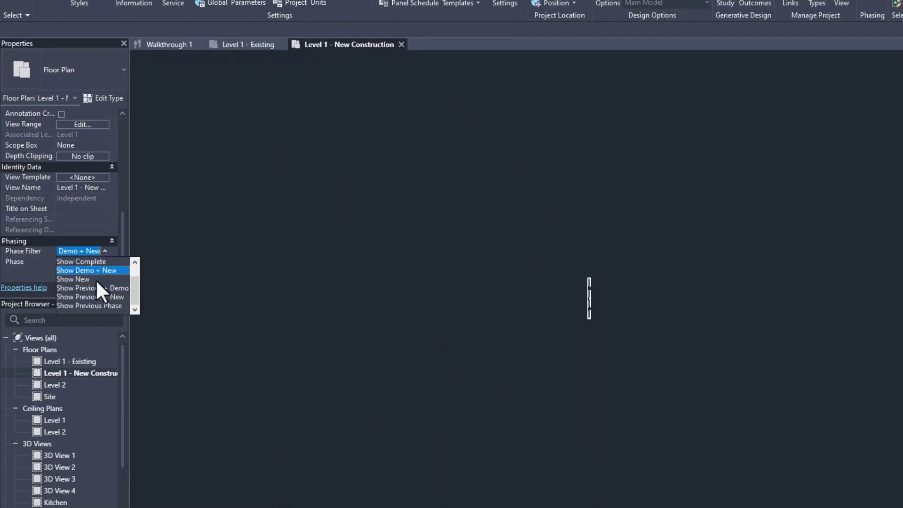
click(96, 289)
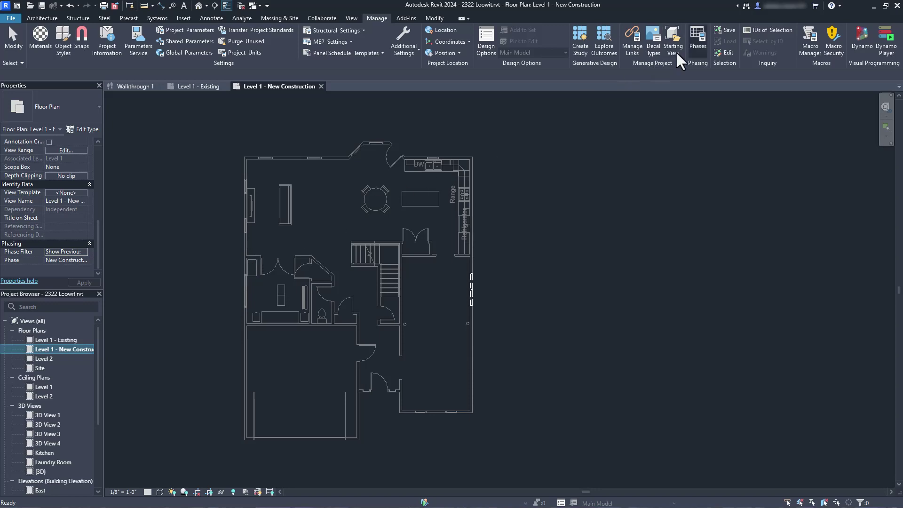
In phase graphic overrides, make Demolished projection lines red.
click(695, 41)
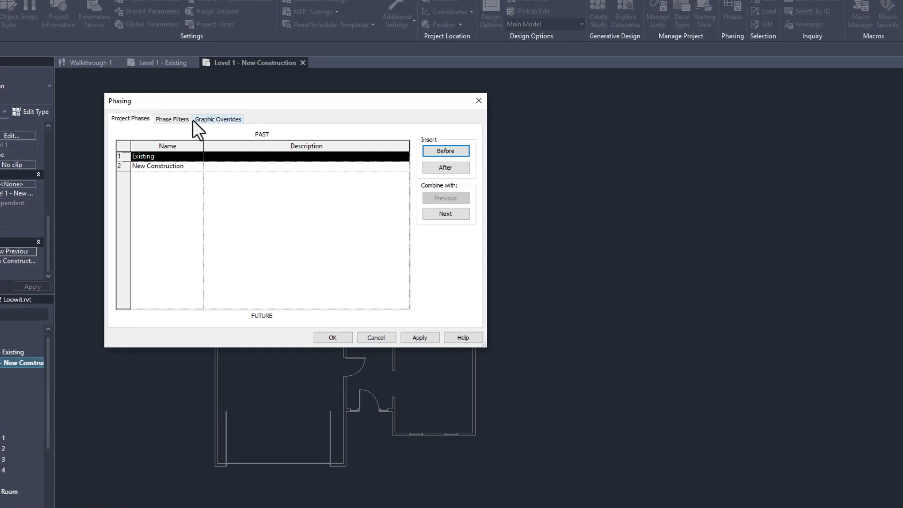
click(192, 106)
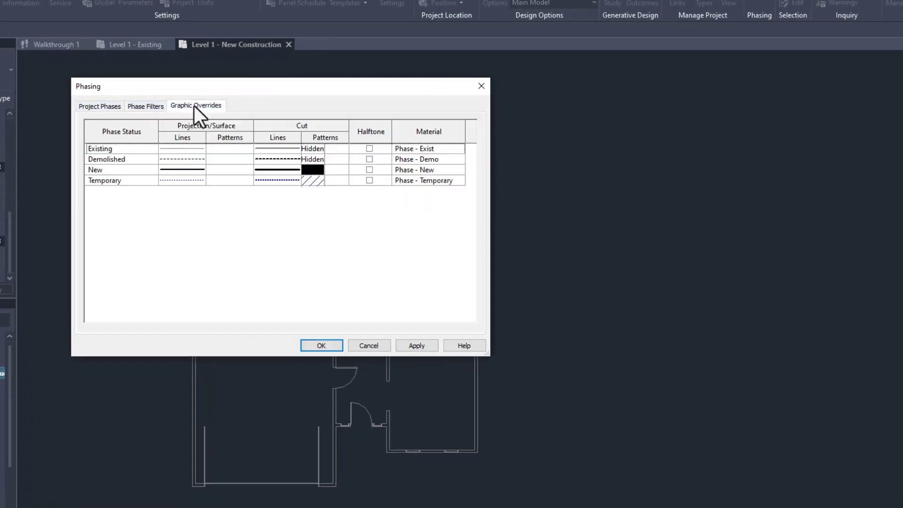
click(185, 159)
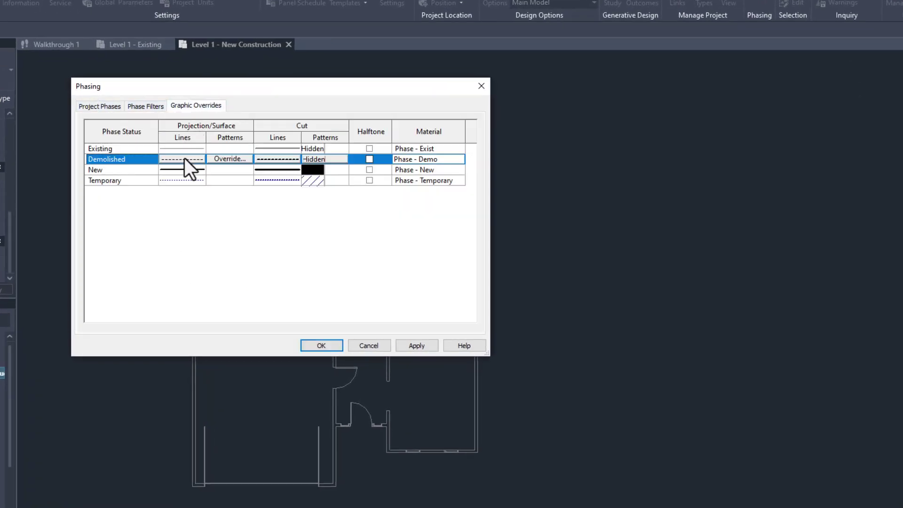
click(184, 159)
click(266, 216)
click(176, 230)
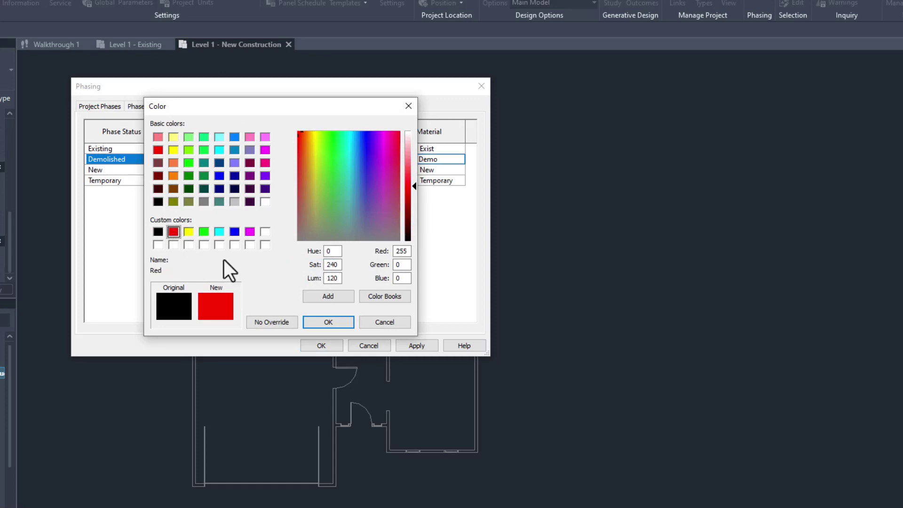
click(323, 317)
click(310, 265)
Make Demolished cut lines red as well and apply the overrides.
click(287, 160)
click(287, 160)
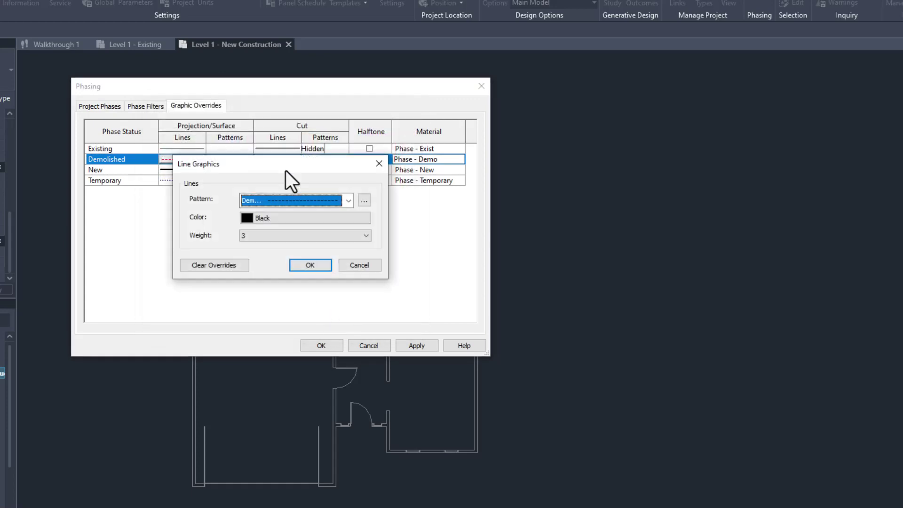
click(283, 216)
click(175, 228)
click(320, 318)
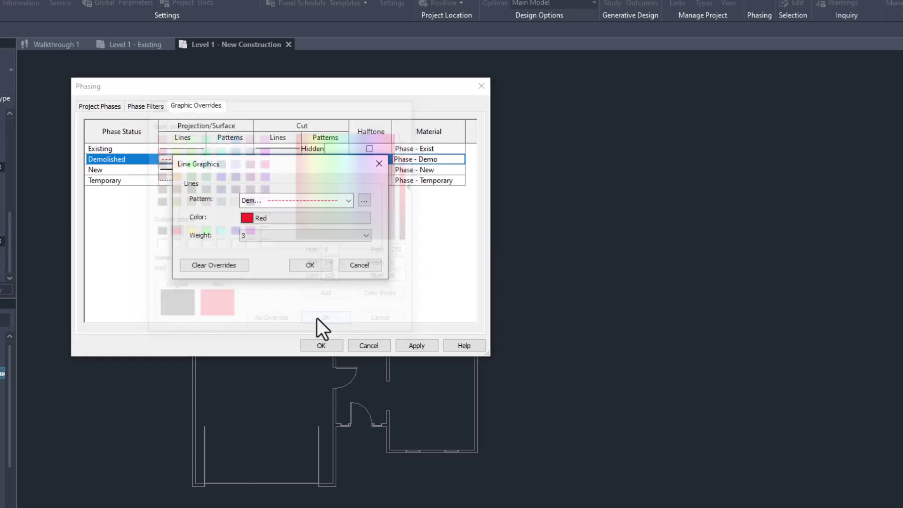
click(310, 265)
click(321, 345)
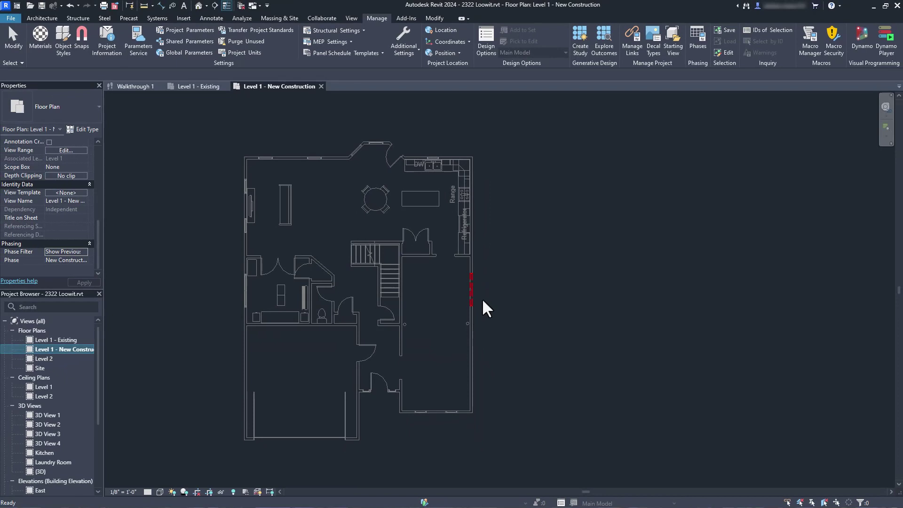
double_click(69, 338)
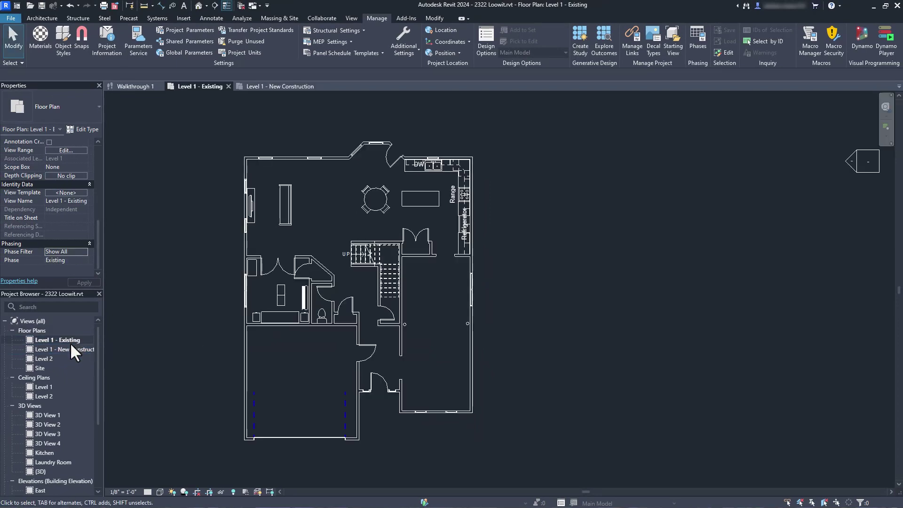
double_click(71, 348)
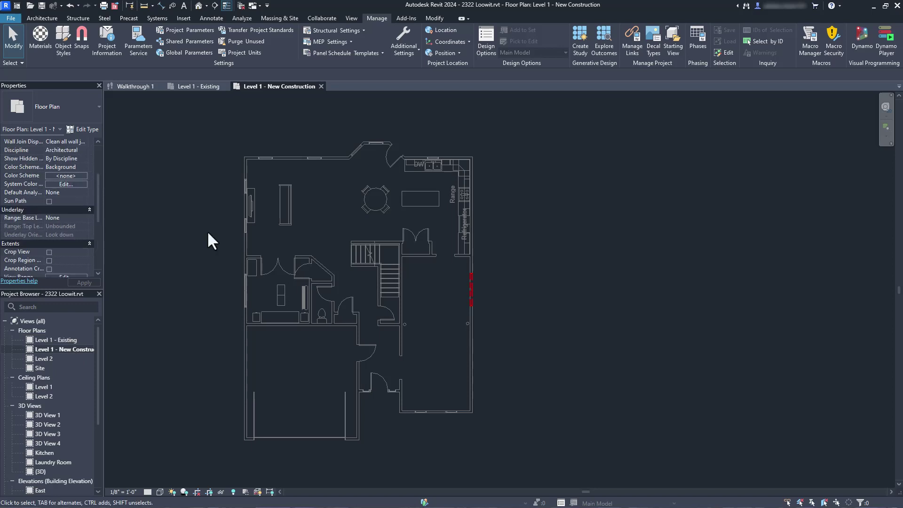
Create a new design option set and name it 'Door Options'.
click(485, 40)
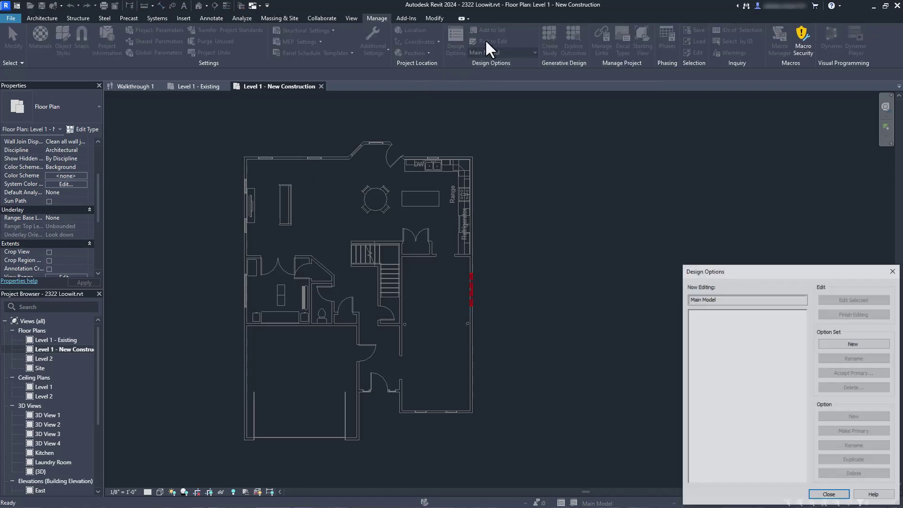
drag(748, 271, 391, 147)
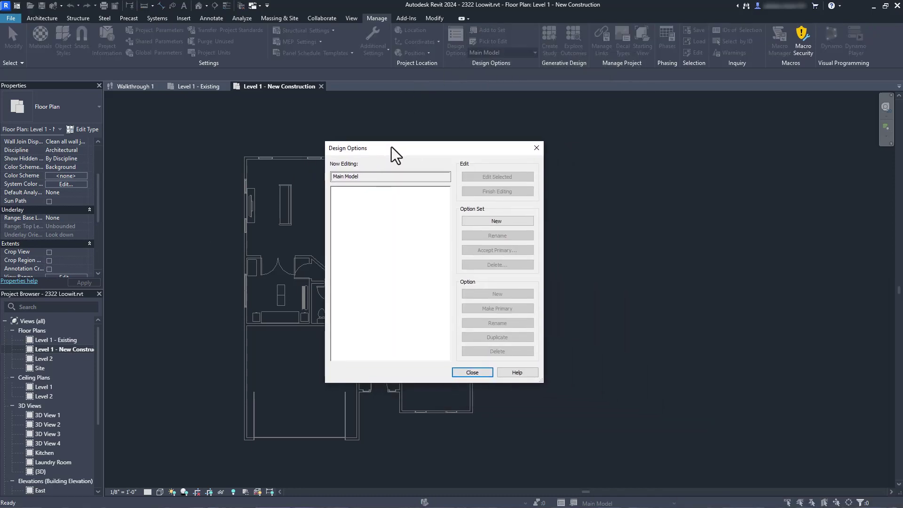
click(494, 220)
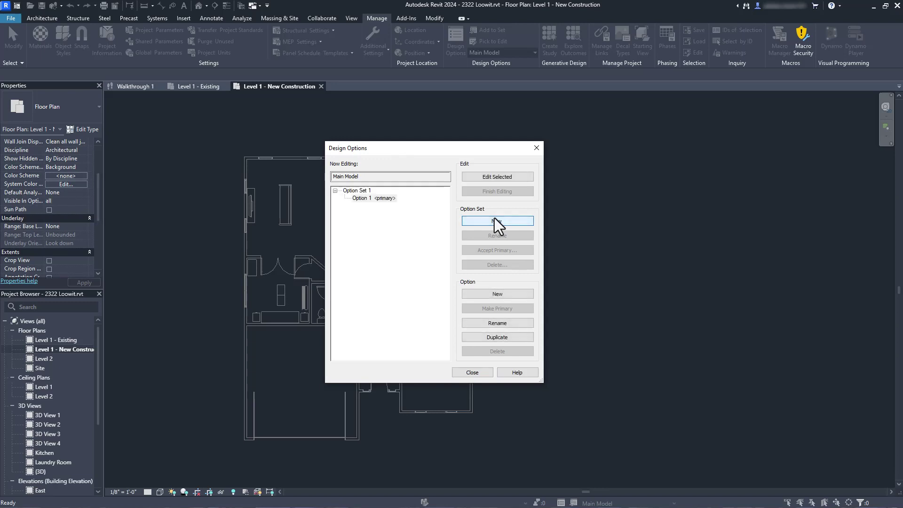
click(361, 193)
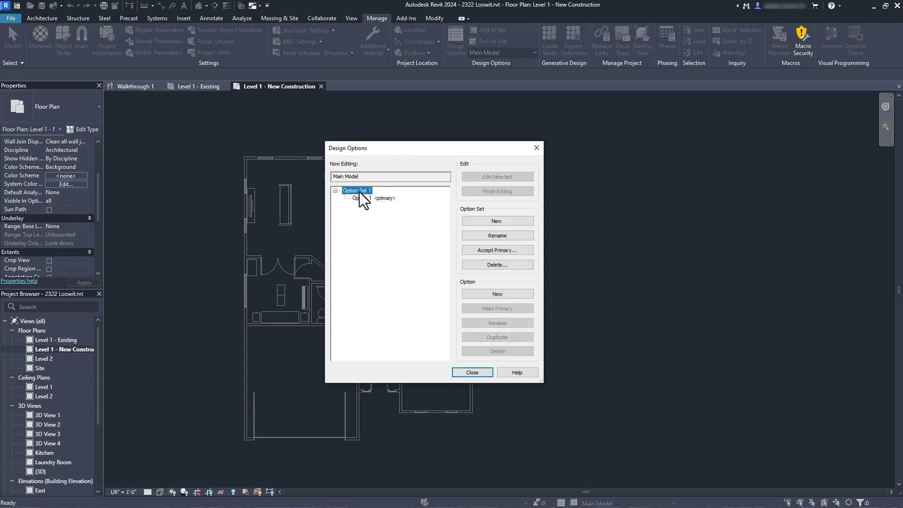
click(494, 236)
text(Door Options)
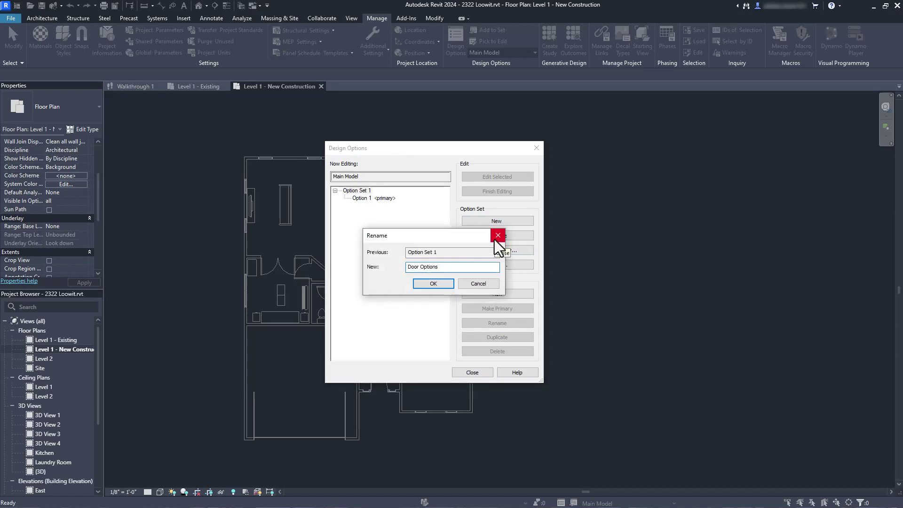
click(435, 283)
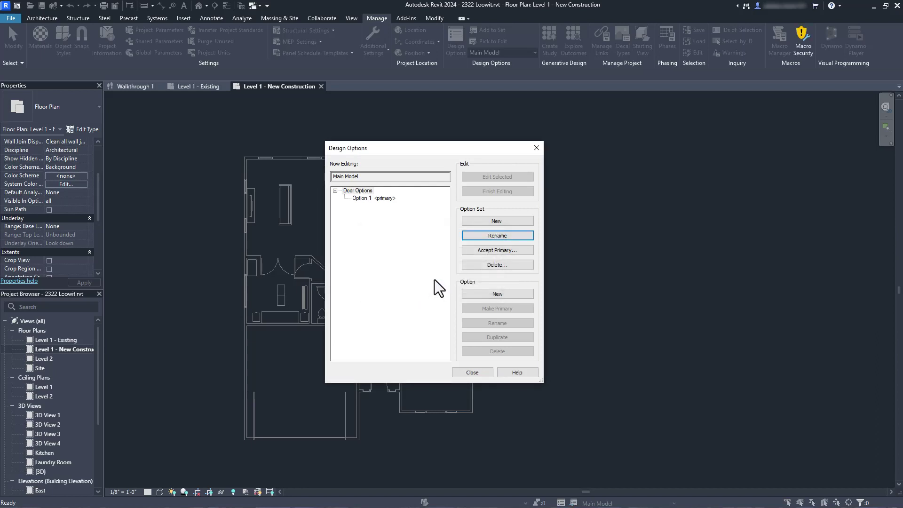
Rename the set's primary option to 'Sliding'.
click(384, 199)
click(497, 323)
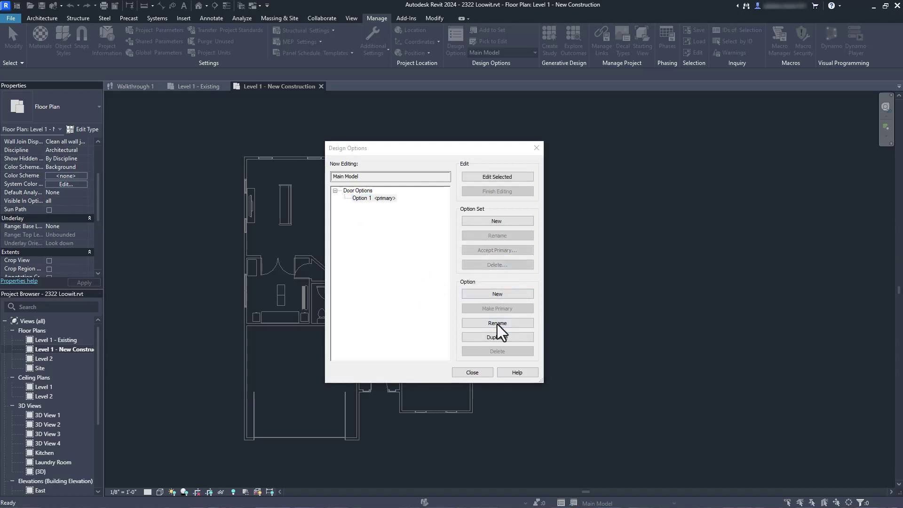
text(Sliding)
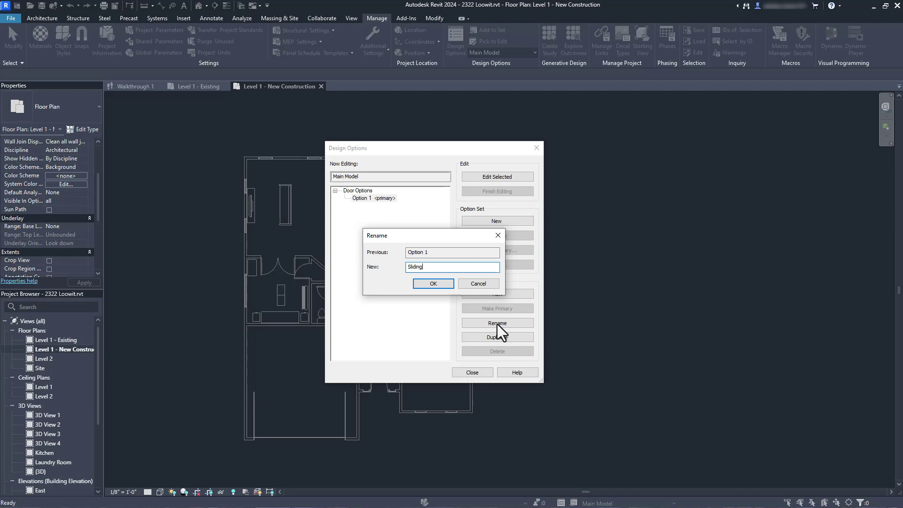
click(444, 283)
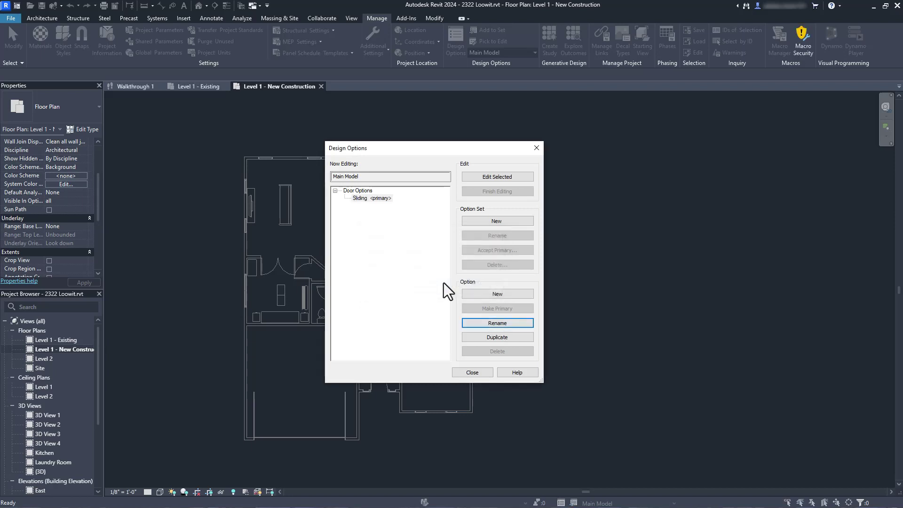
Add a second option named 'French' and close Design Options.
click(477, 294)
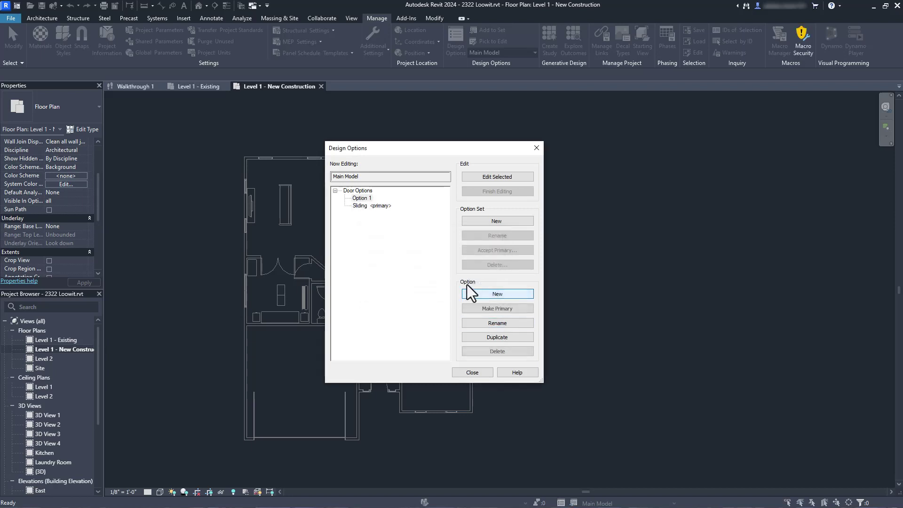
click(360, 196)
click(518, 323)
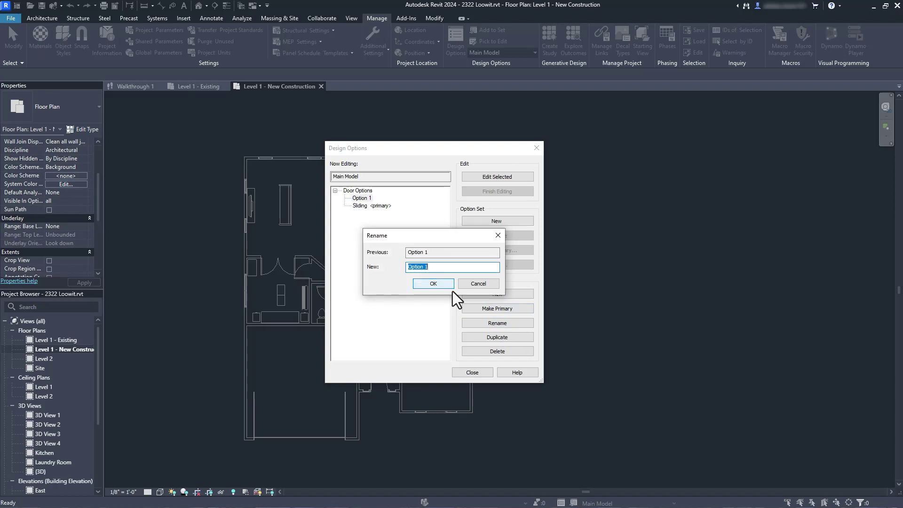
text(French)
click(433, 285)
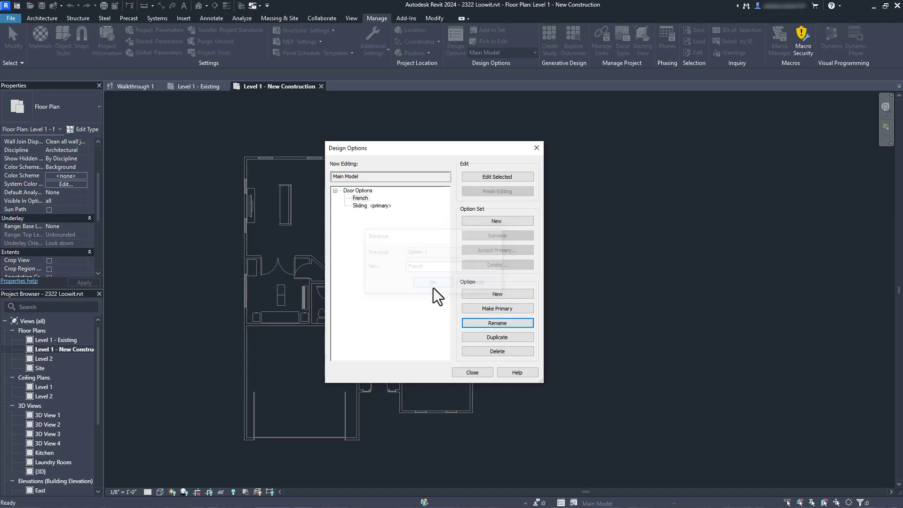
click(471, 372)
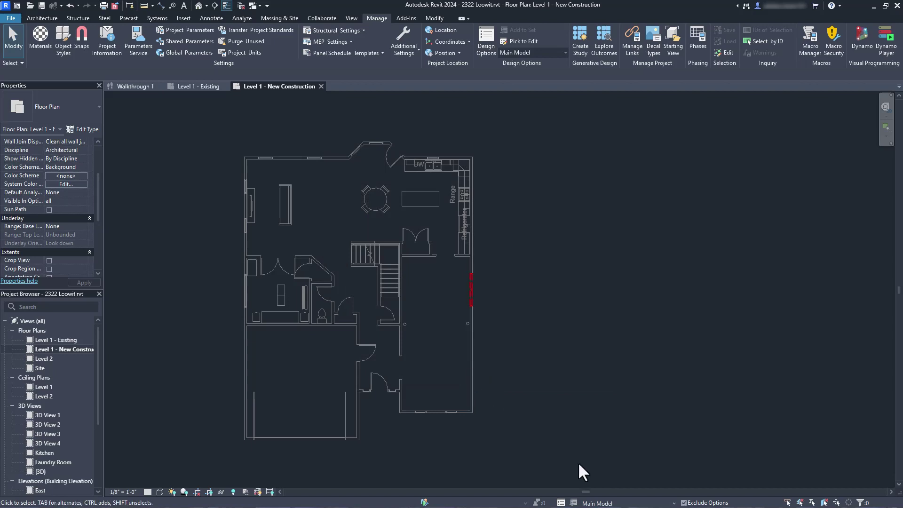
With Sliding as the active option, try placing a door in the right exterior wall.
click(623, 503)
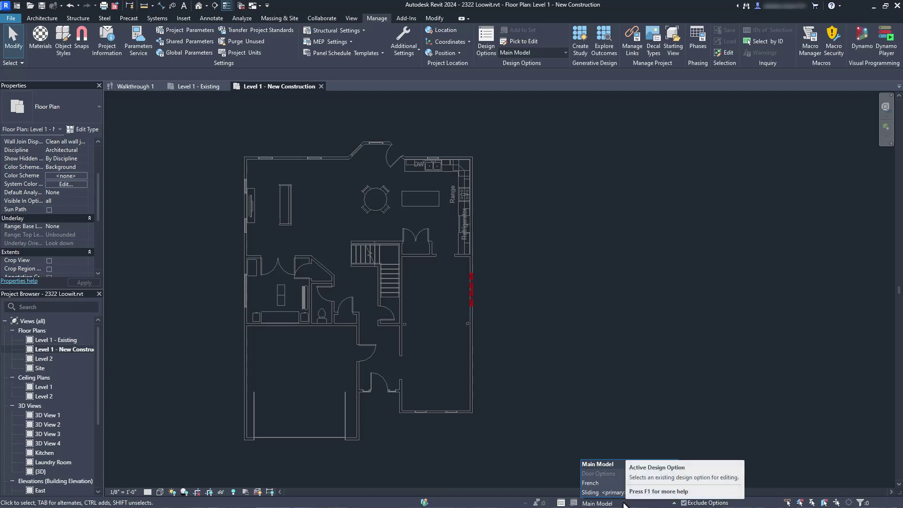
click(613, 492)
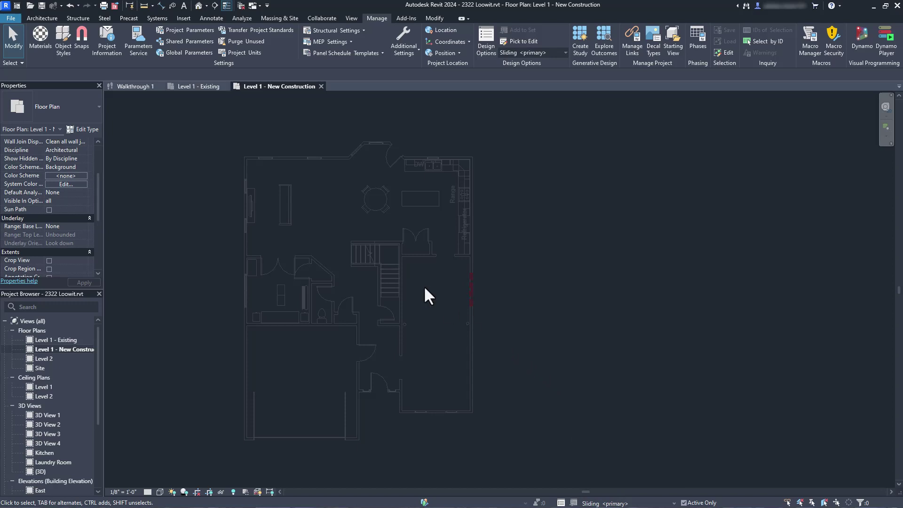
click(50, 17)
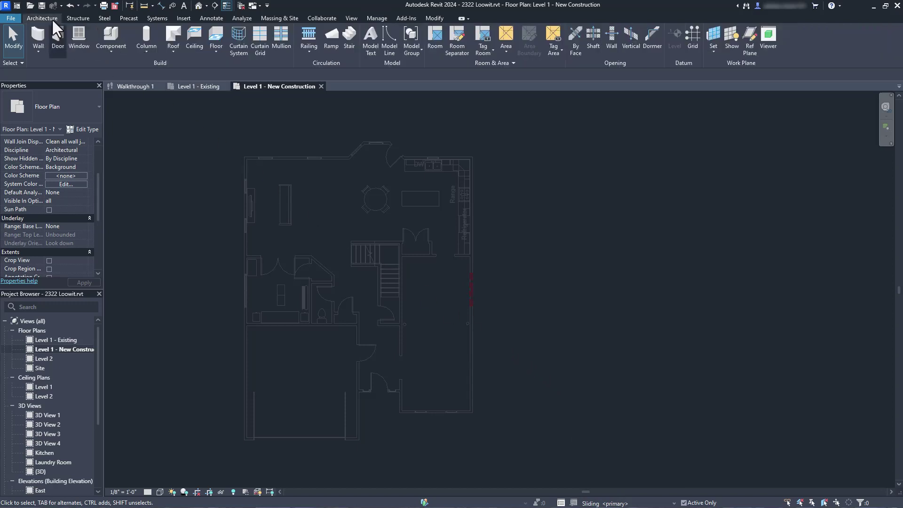
click(56, 29)
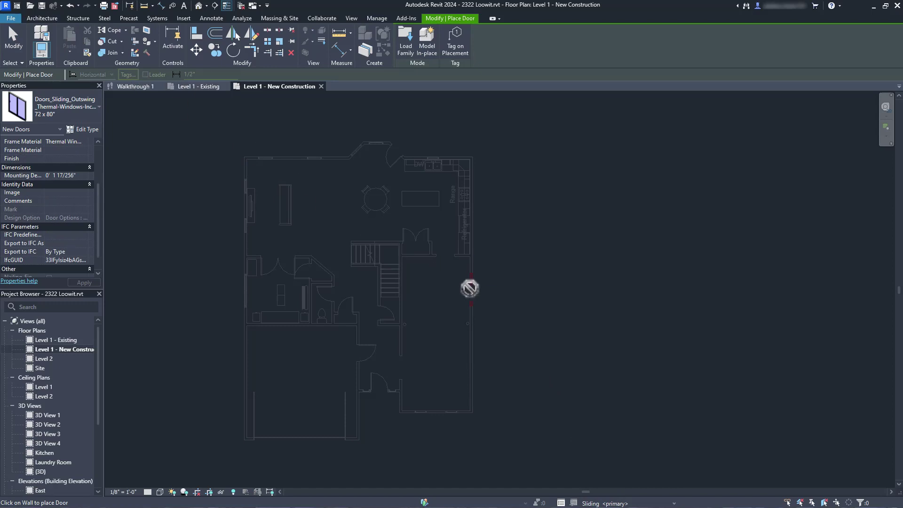
click(469, 288)
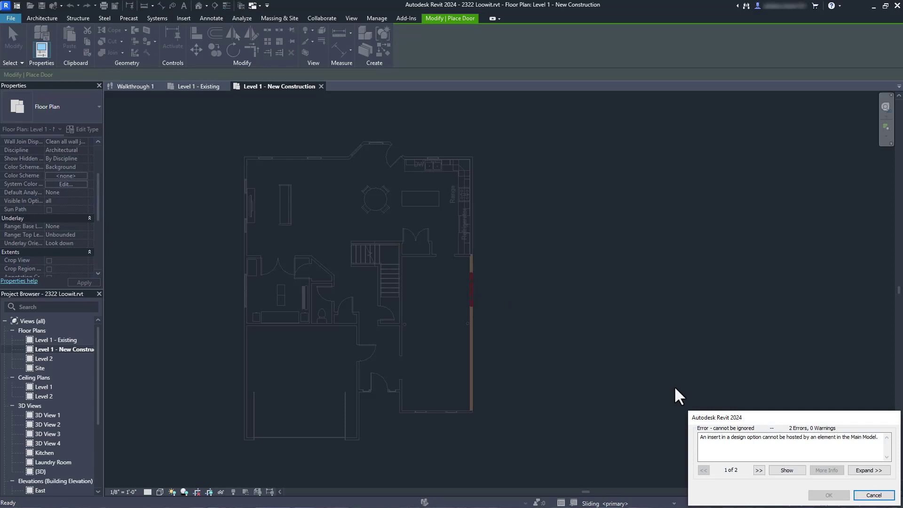
Step through the two hosting errors and cancel the door placement.
click(758, 470)
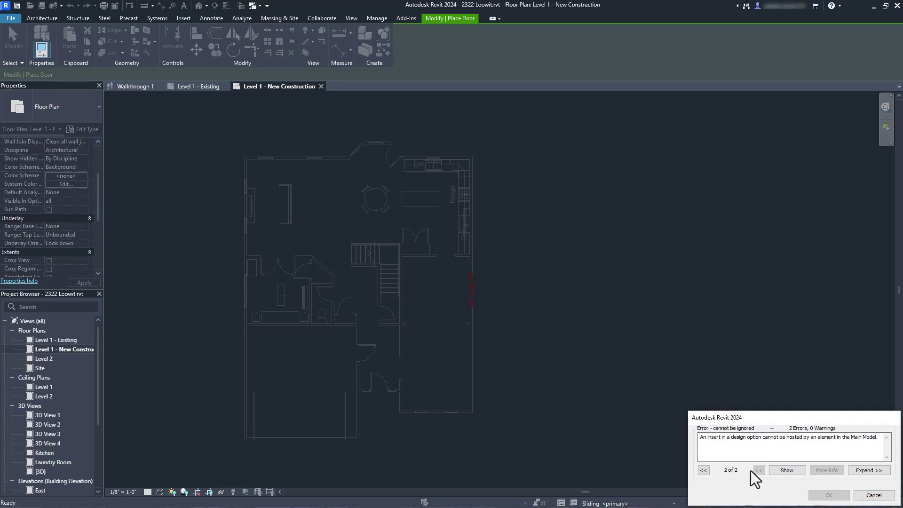
click(703, 470)
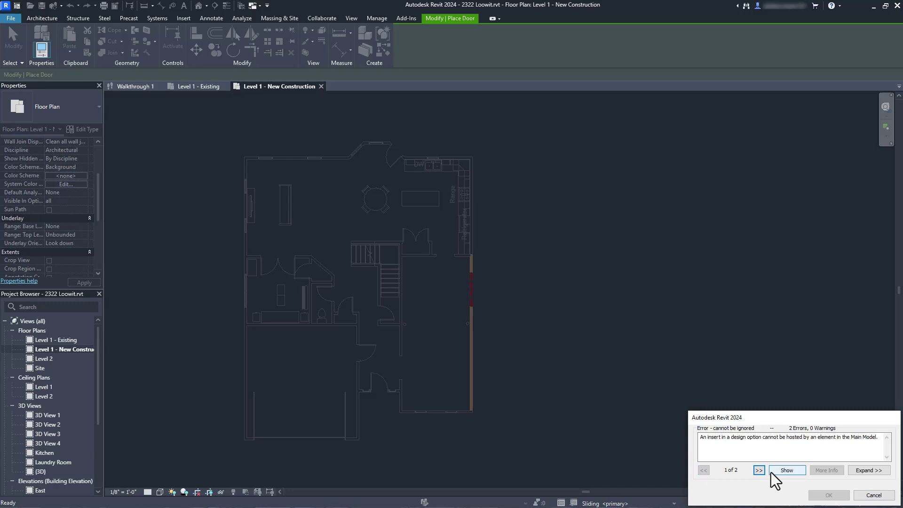
click(867, 495)
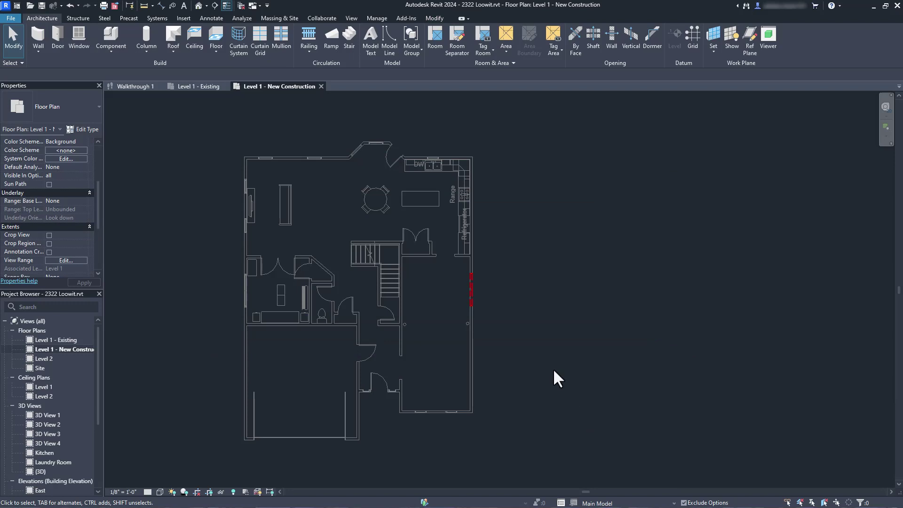
Use Add to Set to put the right exterior wall in Door Options' French and Sliding.
click(473, 345)
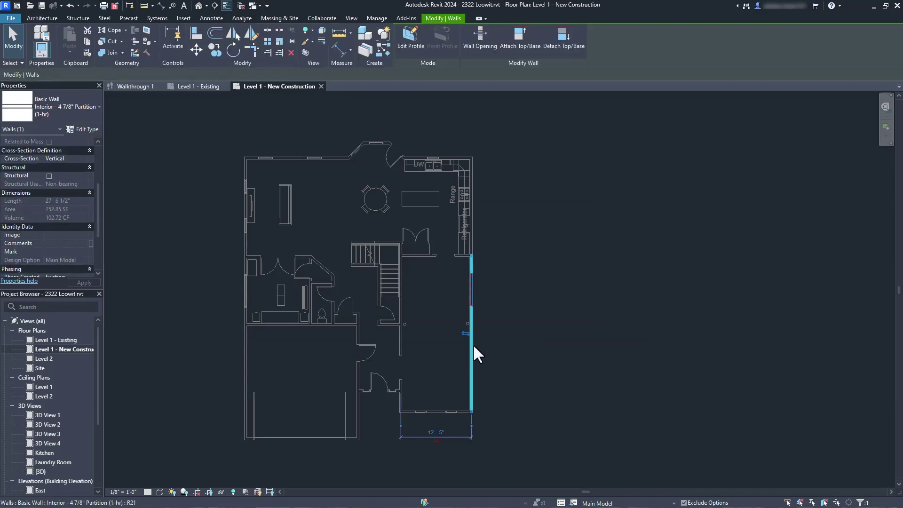
click(376, 17)
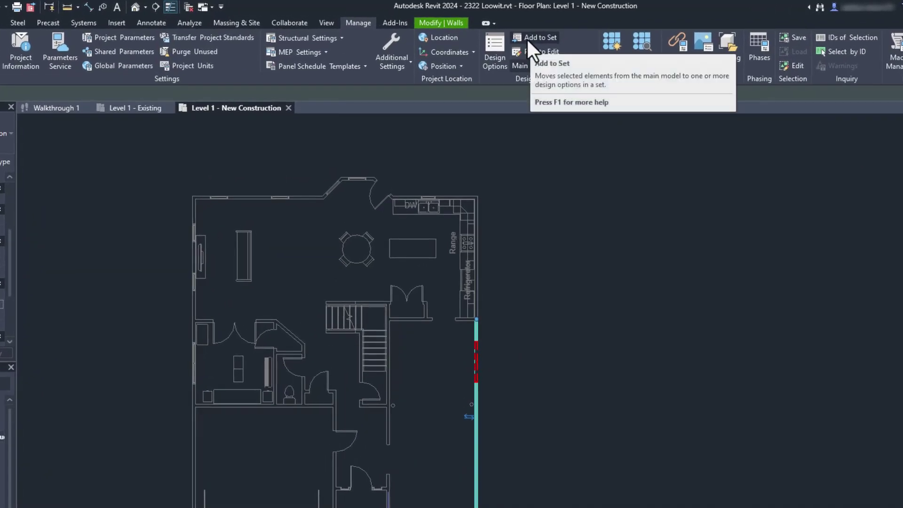
click(526, 38)
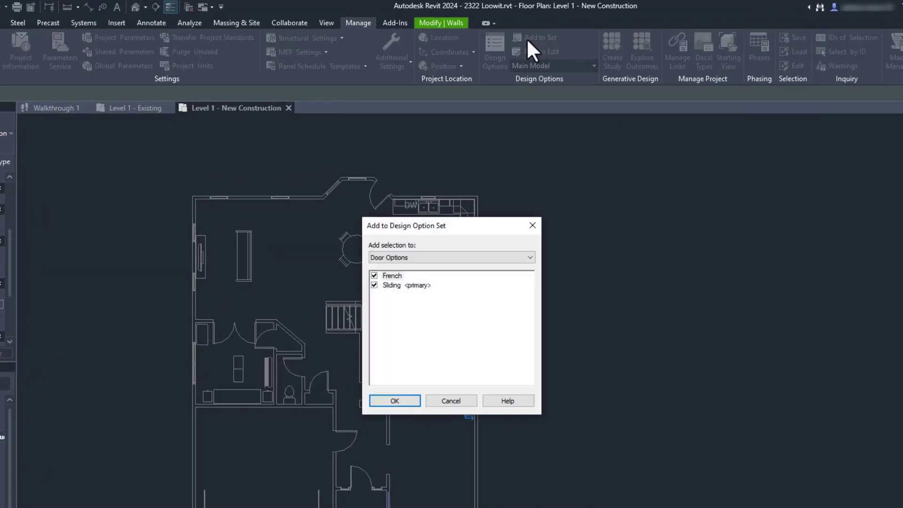
click(385, 397)
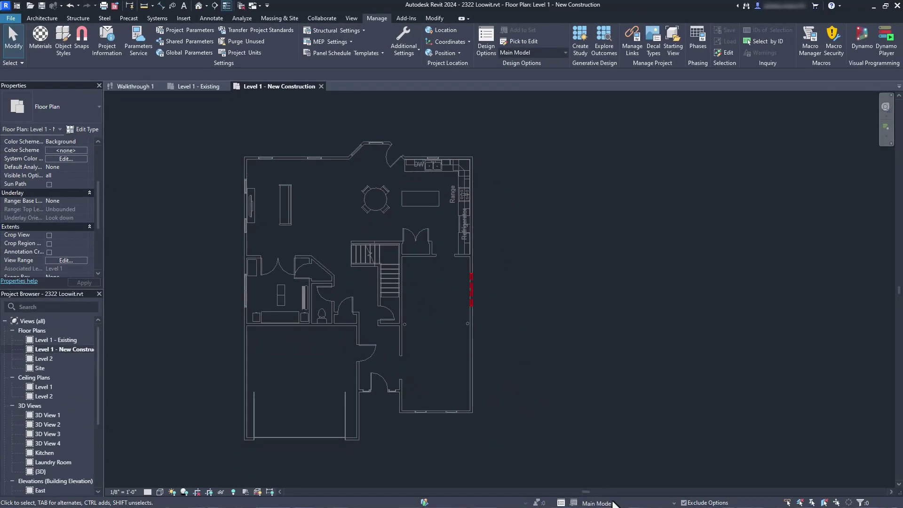
click(612, 501)
With Sliding as the active design option, place a sliding door in the right exterior wall.
click(613, 492)
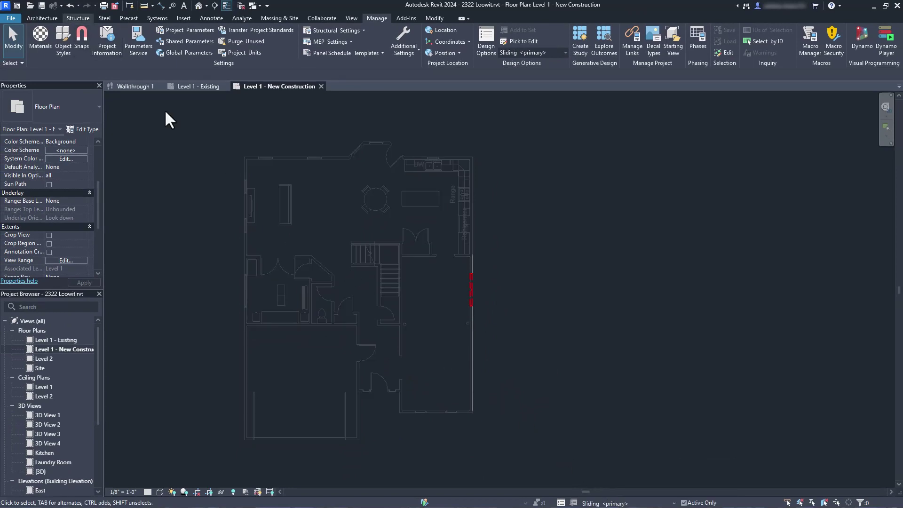
click(56, 17)
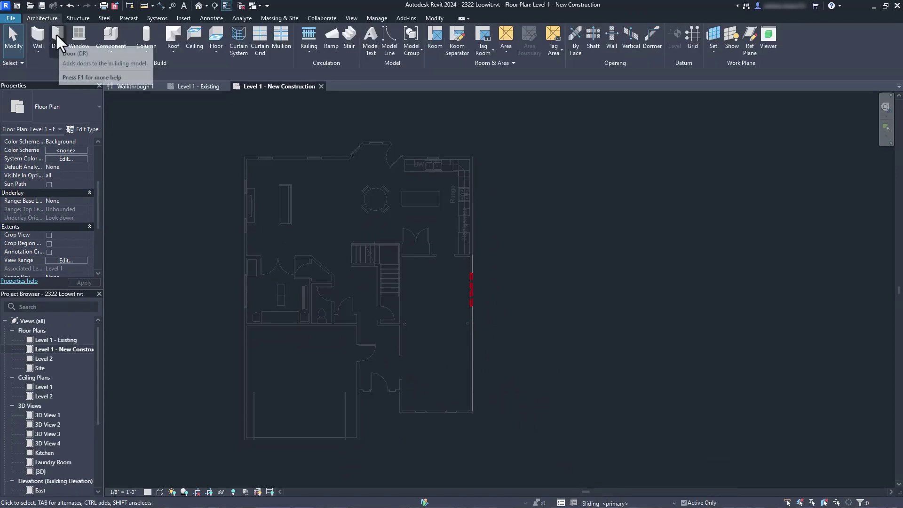
click(55, 33)
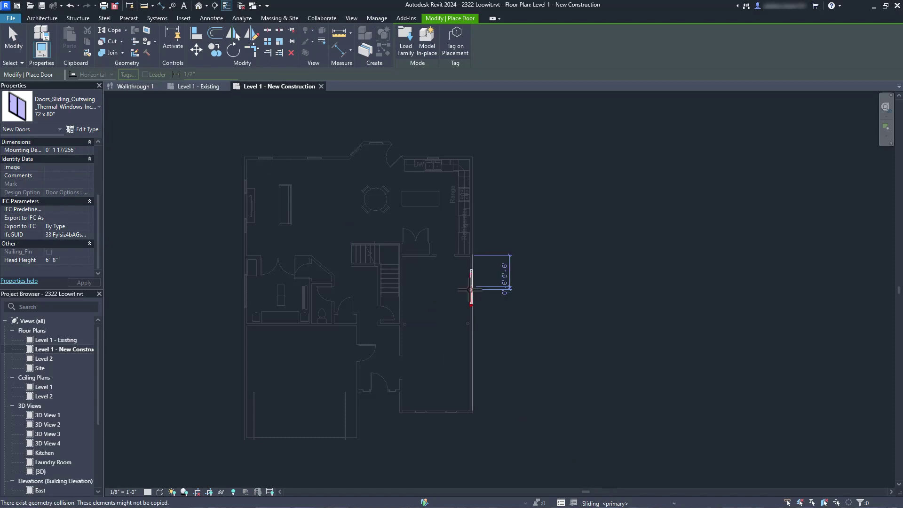
click(470, 289)
key(Escape)
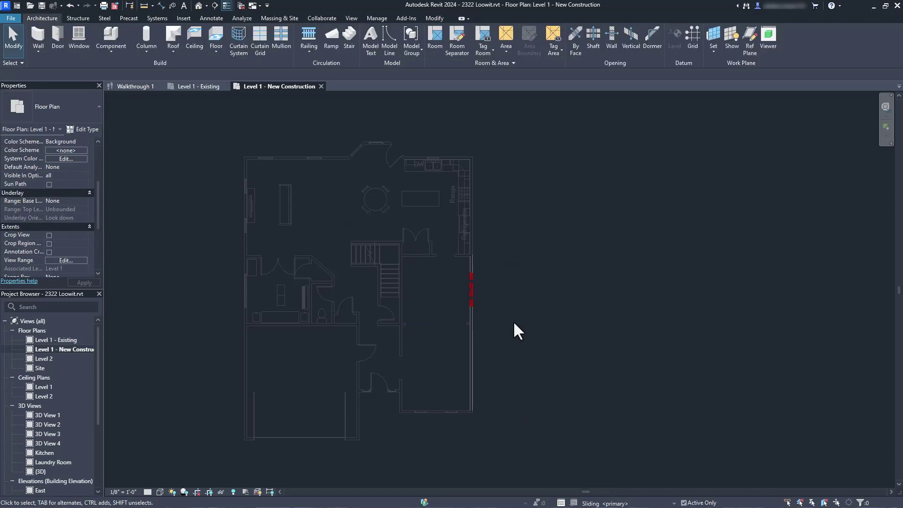
Switch to the French option and place a Door-Double-Flush_Panel 68" x 80" in the right exterior wall.
click(634, 502)
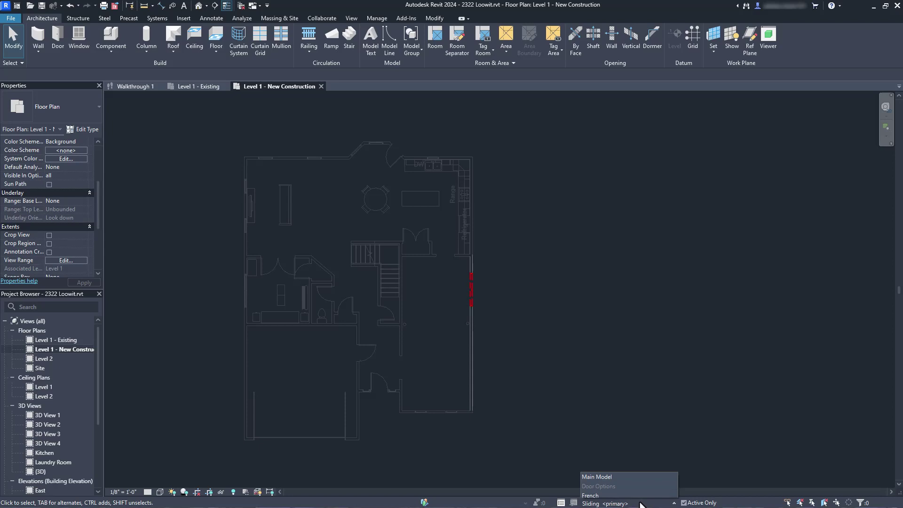
click(630, 484)
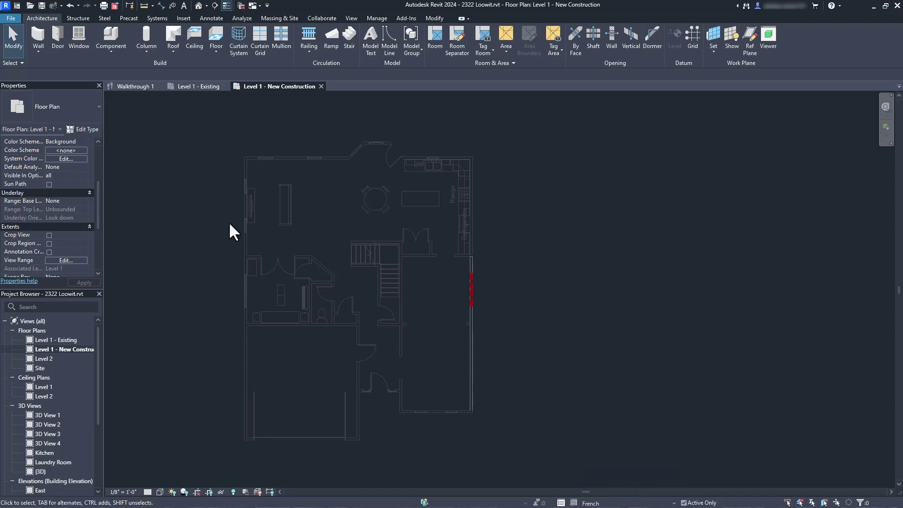
click(58, 38)
click(60, 107)
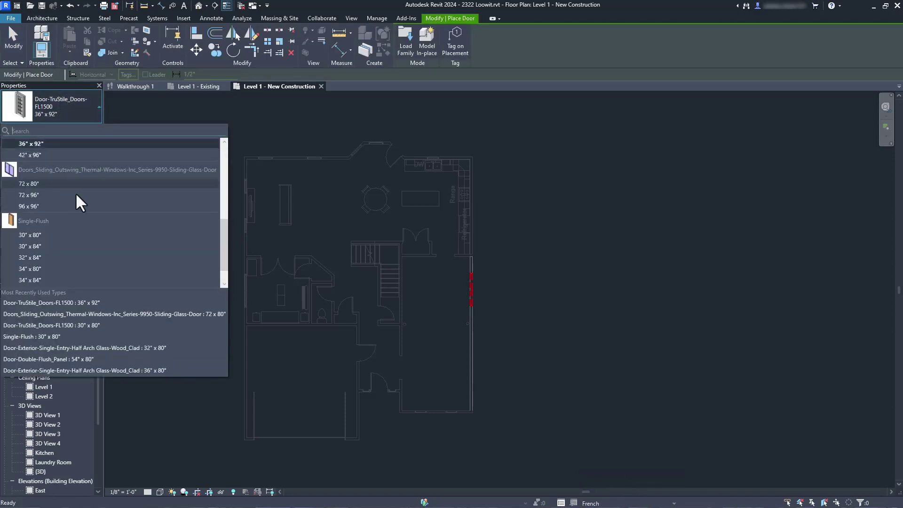
scroll(75, 193, up, 5)
click(60, 169)
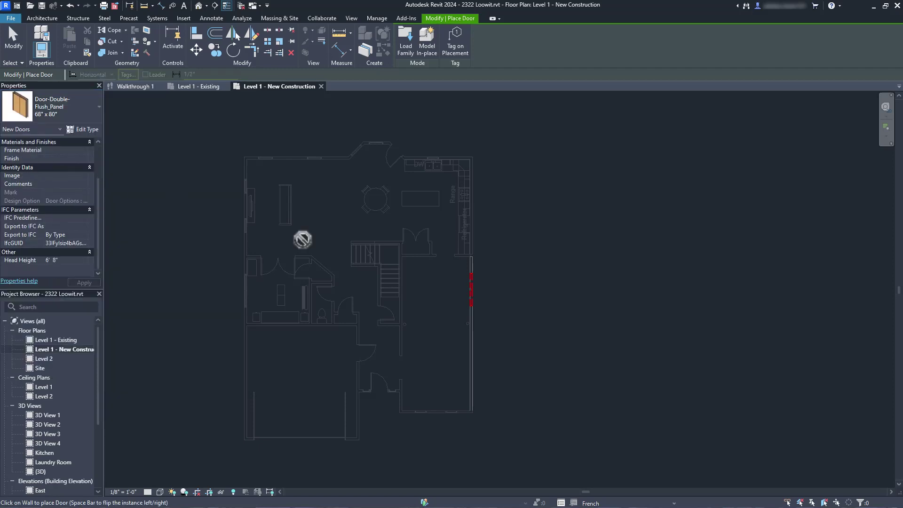
click(464, 284)
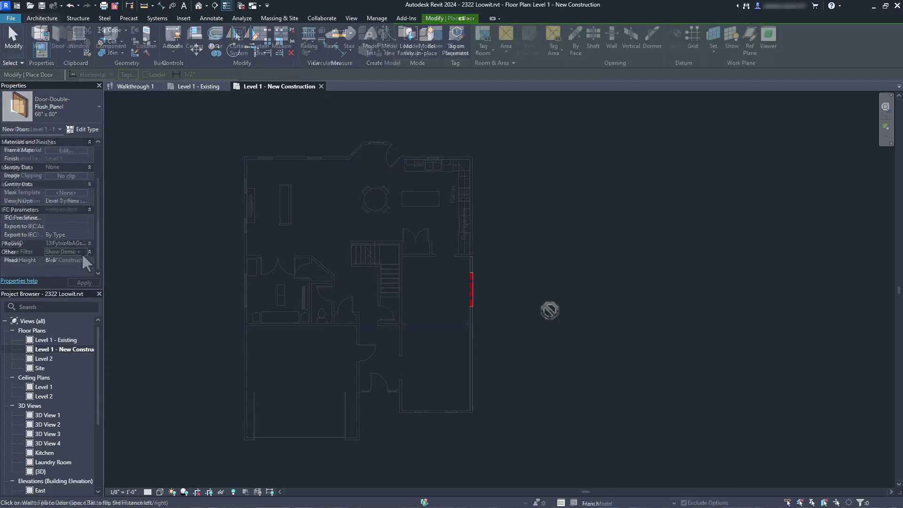
Set the plan's phase filter to Show All and toggle between the French and Sliding options.
click(81, 252)
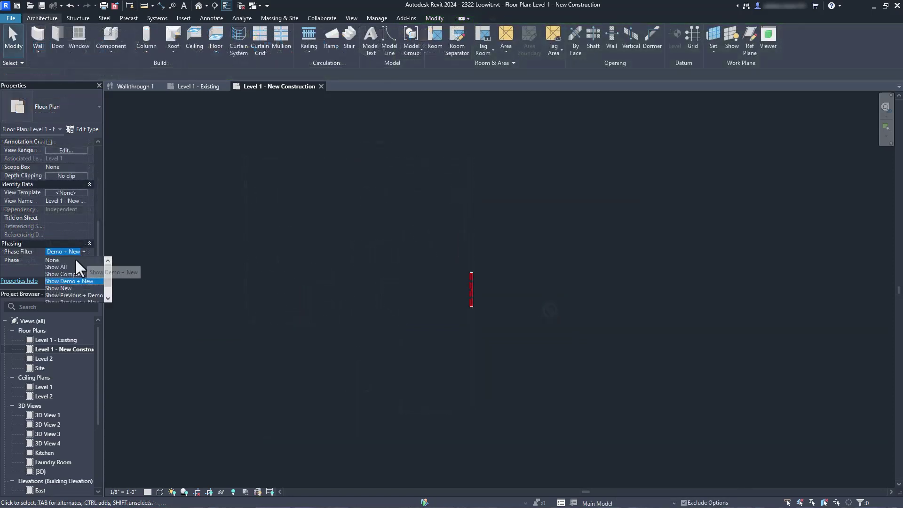
click(66, 266)
click(629, 503)
click(620, 491)
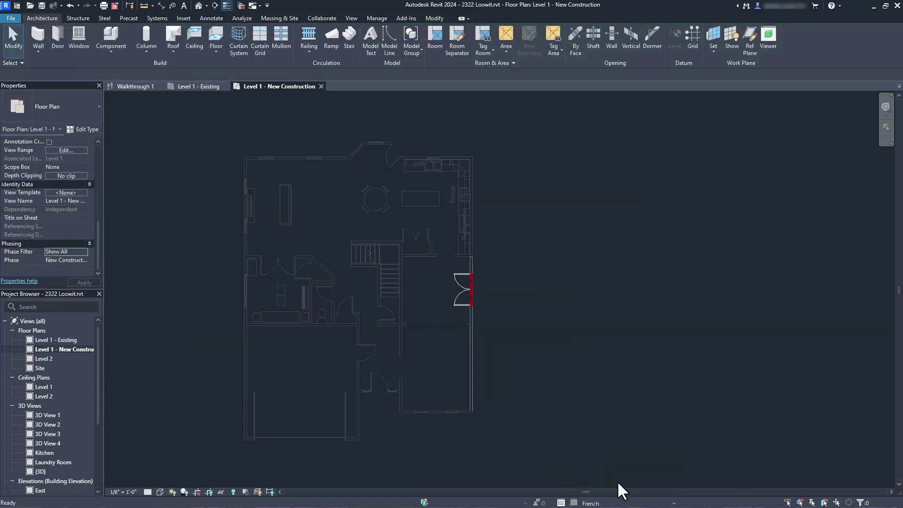
click(625, 503)
click(616, 490)
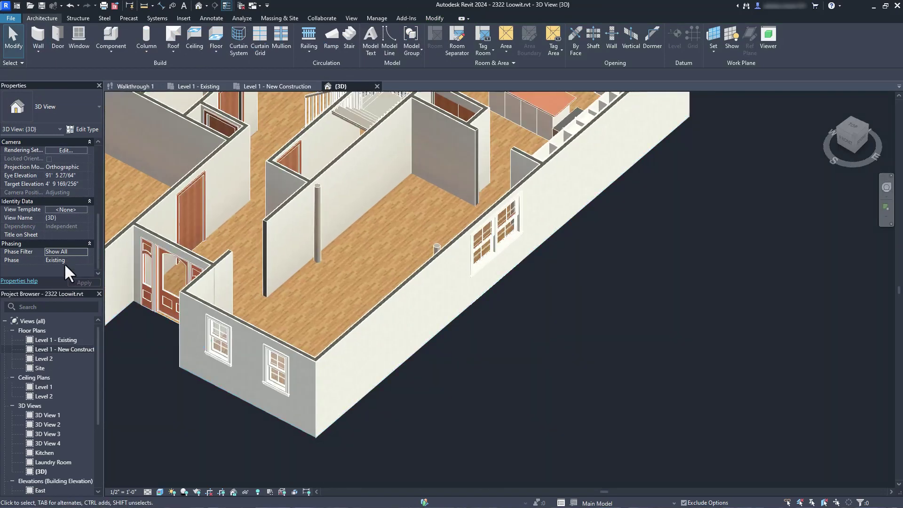
In the {3D} view, set Phase to New Construction and Phase Filter to Show Previous + New.
click(64, 260)
click(83, 260)
click(76, 273)
click(75, 251)
click(83, 251)
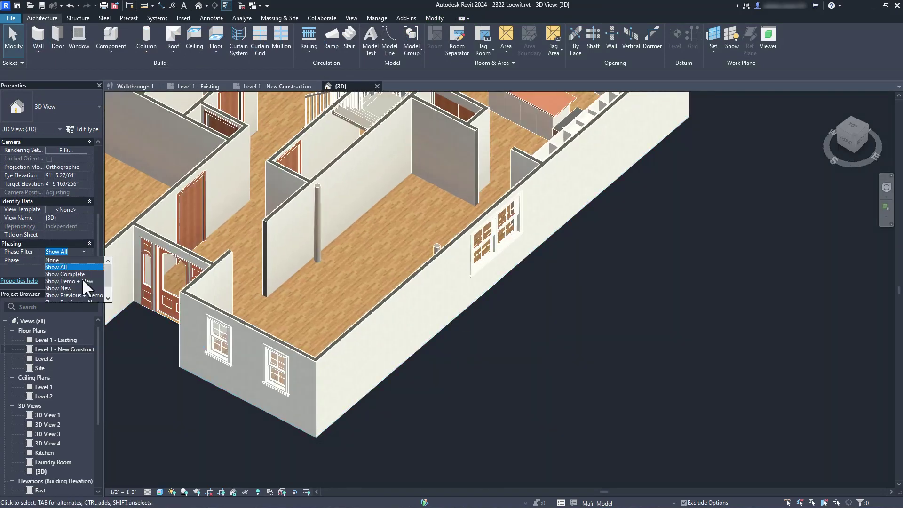
scroll(81, 282, down, 1)
click(79, 286)
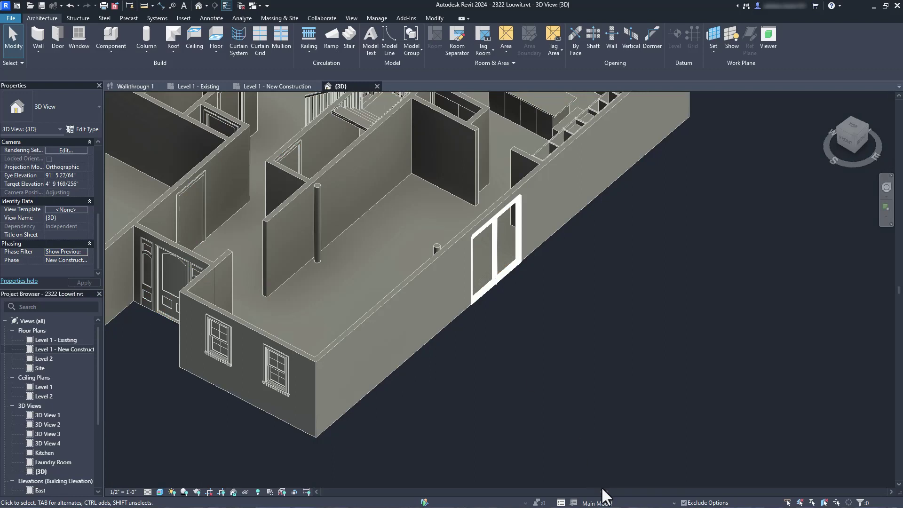
Compare the French and Sliding doors in 3D, leaving French as the active option.
click(598, 502)
click(605, 484)
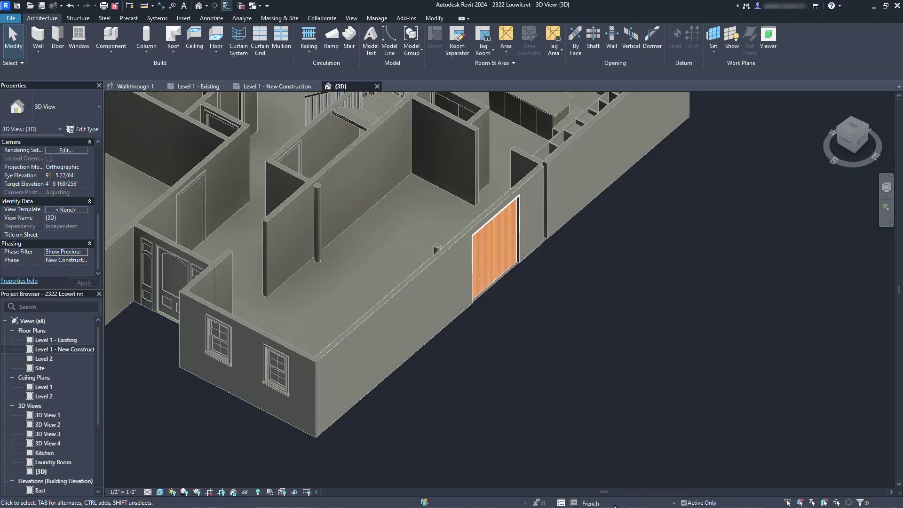
click(611, 503)
click(611, 489)
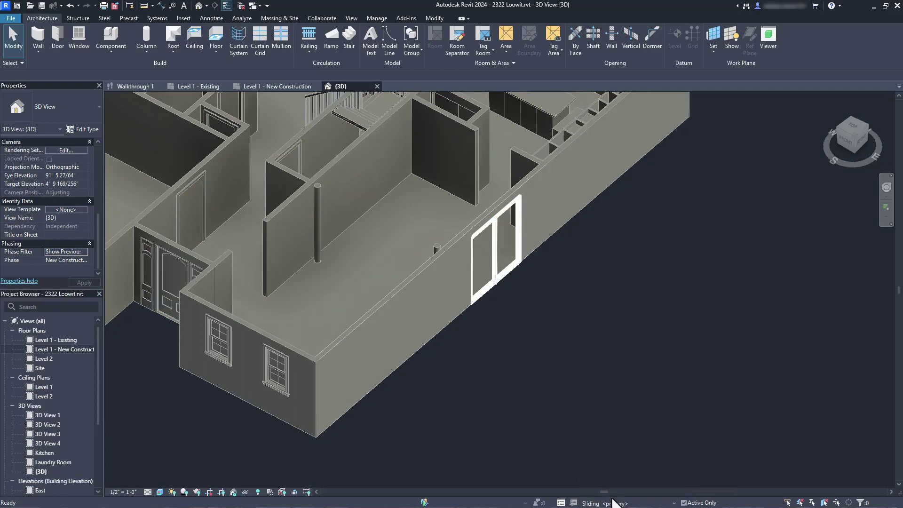
click(611, 503)
click(608, 483)
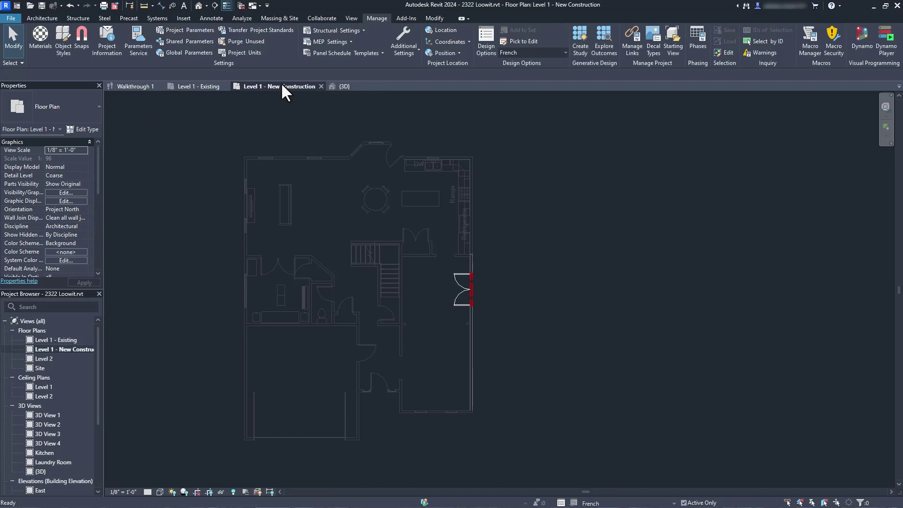
scroll(317, 120, up, 5)
middle_drag(466, 279, 468, 282)
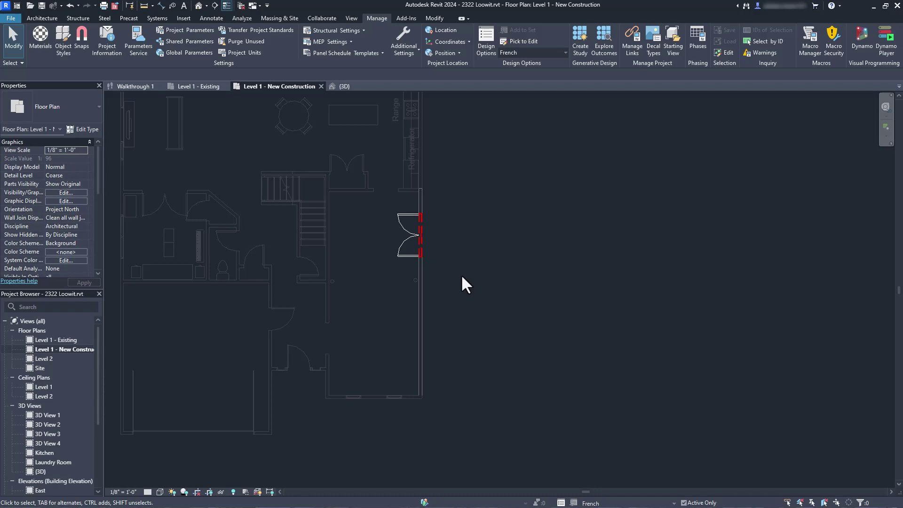
Return to the main model, add a new option named 'Revolving' to Door Options, and edit it.
click(531, 52)
click(540, 71)
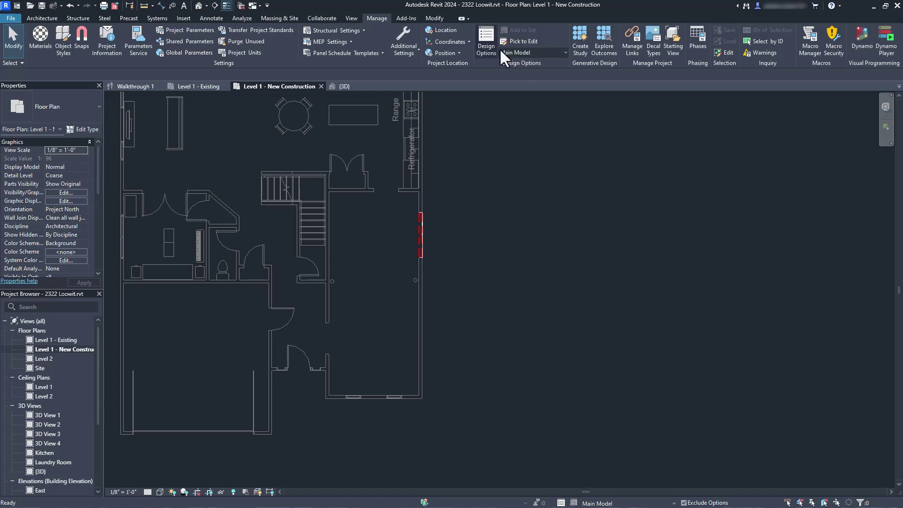
click(487, 45)
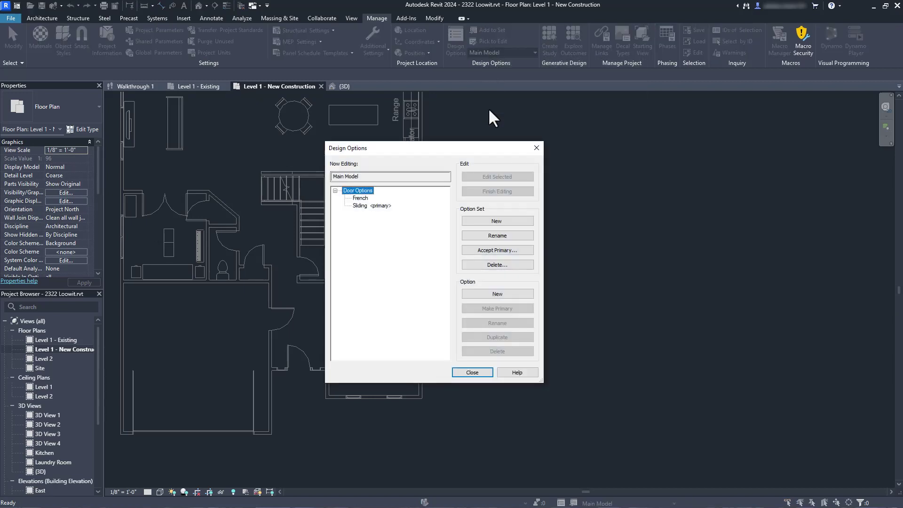
click(488, 295)
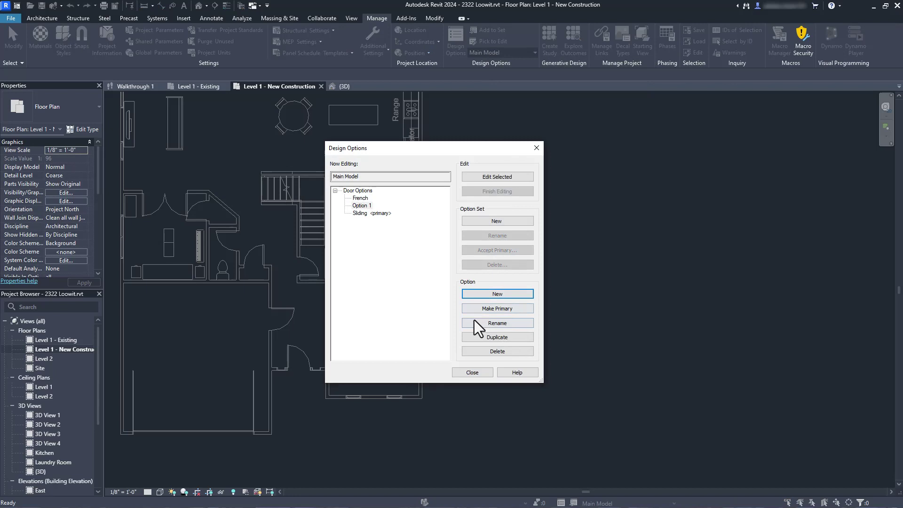
click(475, 322)
text(Revo)
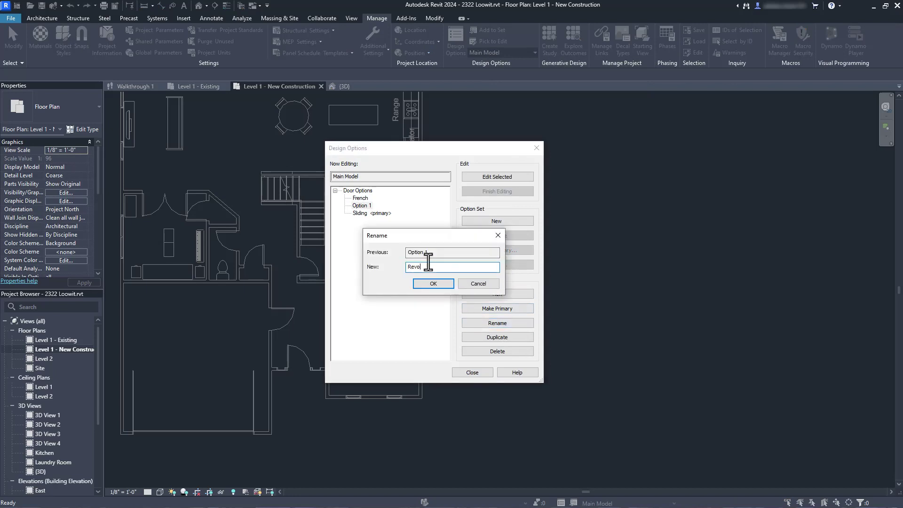
text(lving)
key(Return)
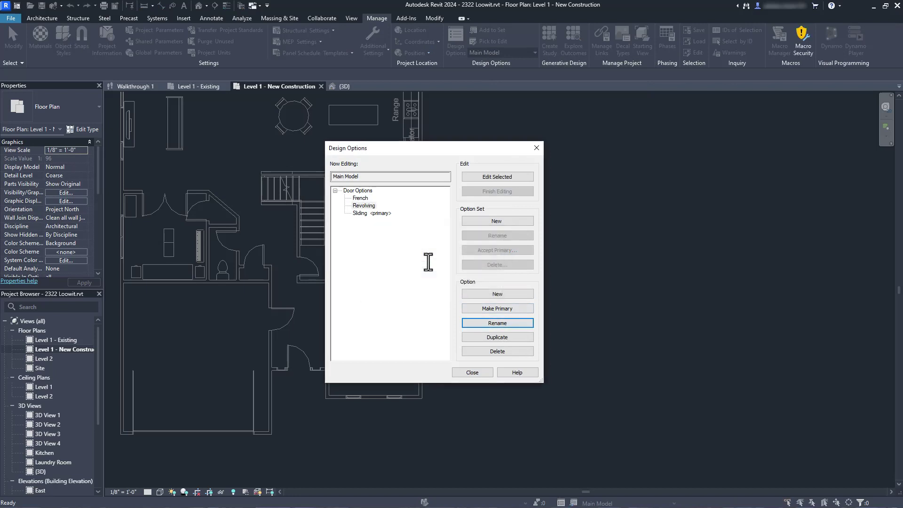
click(461, 372)
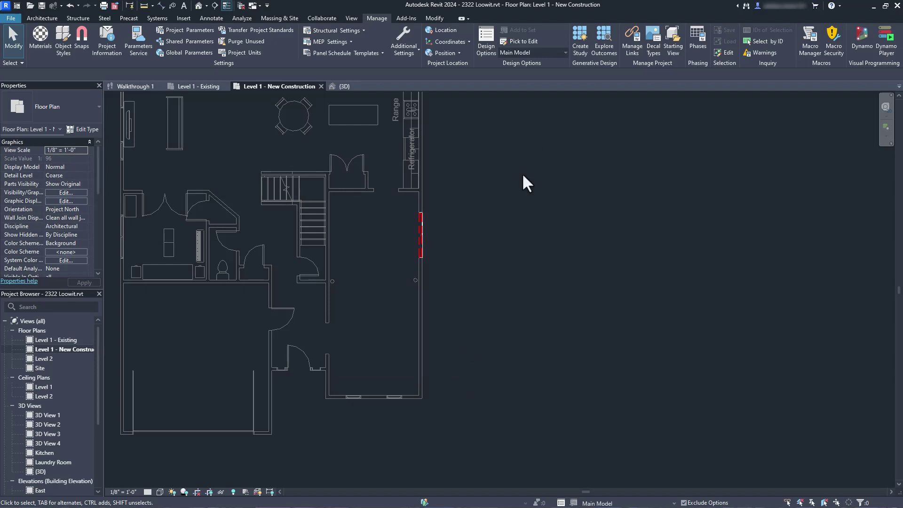
click(561, 50)
click(532, 86)
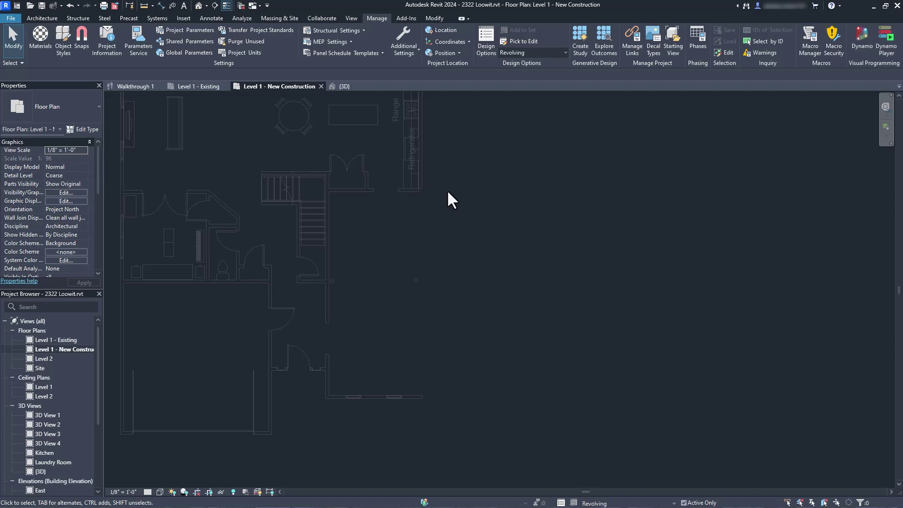
In the French option, copy the east wall holding the French door to the clipboard.
click(549, 53)
click(531, 80)
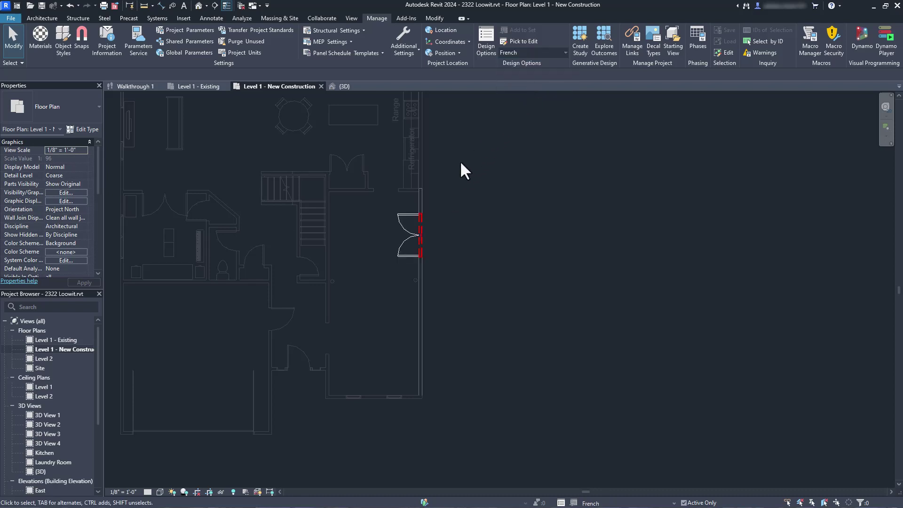
click(422, 199)
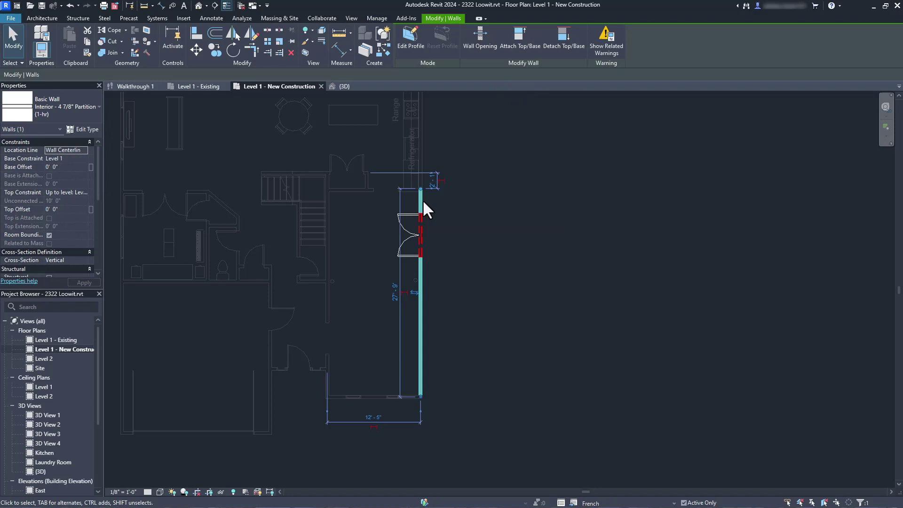
click(84, 40)
click(514, 191)
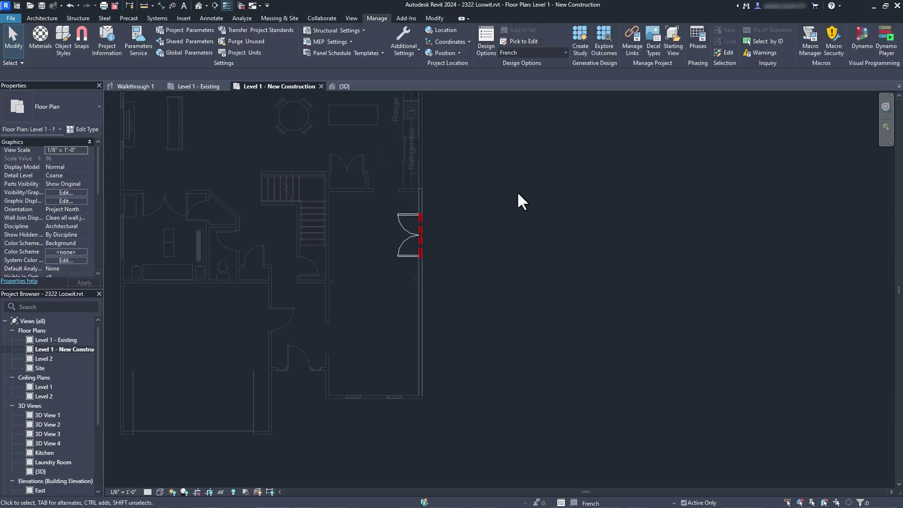
Paste the wall Aligned to Same Place in the Revolving option and delete the copied French door.
click(538, 52)
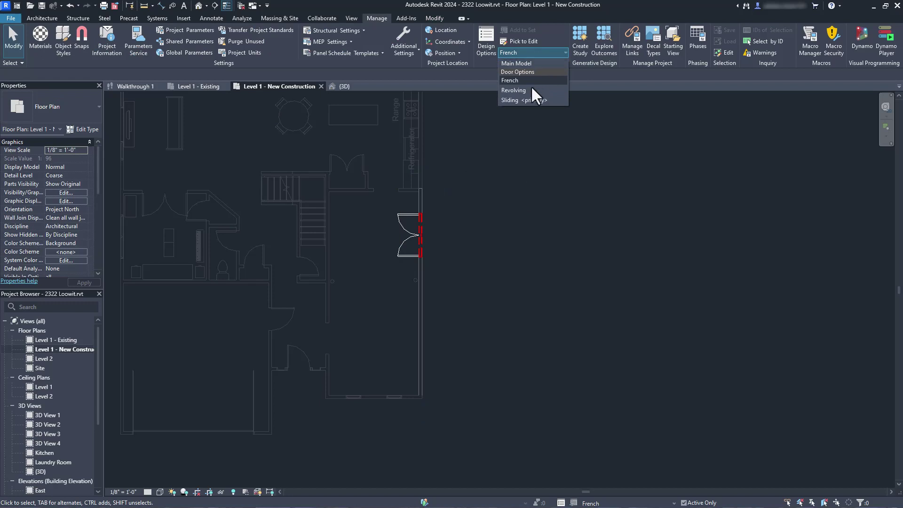
click(513, 90)
click(435, 20)
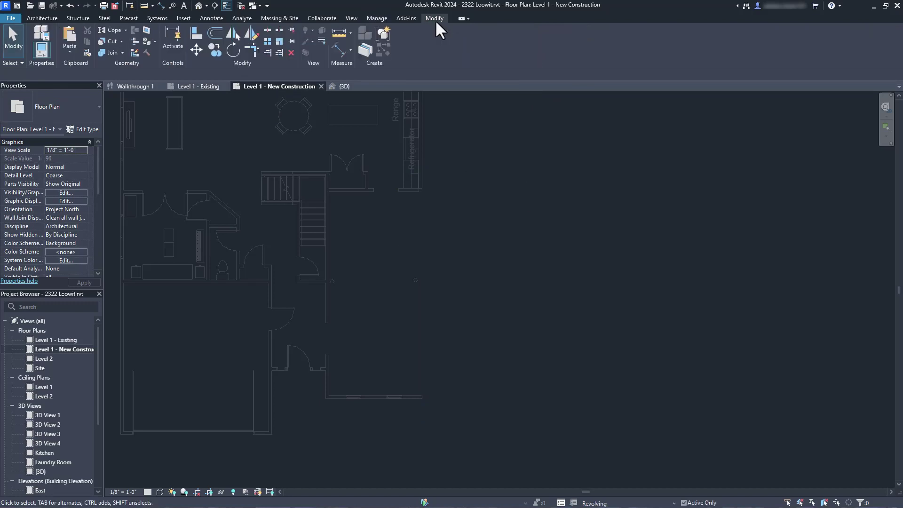
click(71, 52)
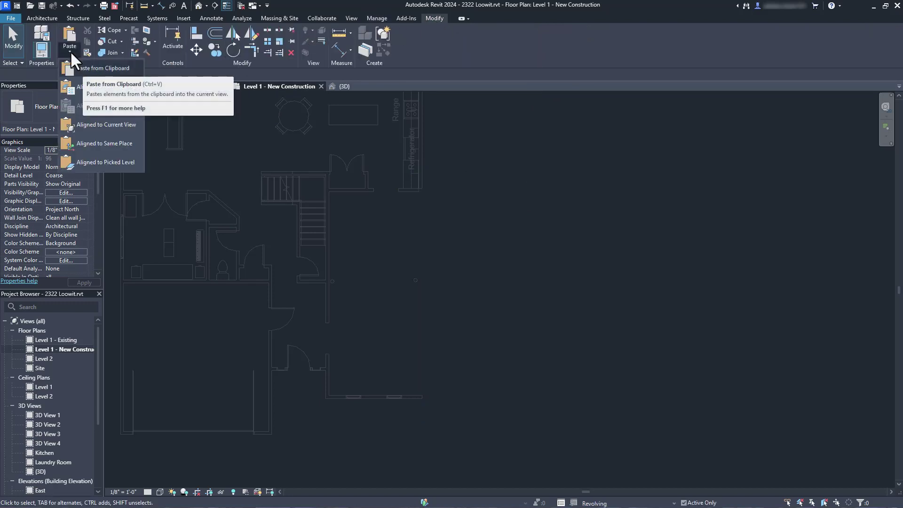
click(97, 124)
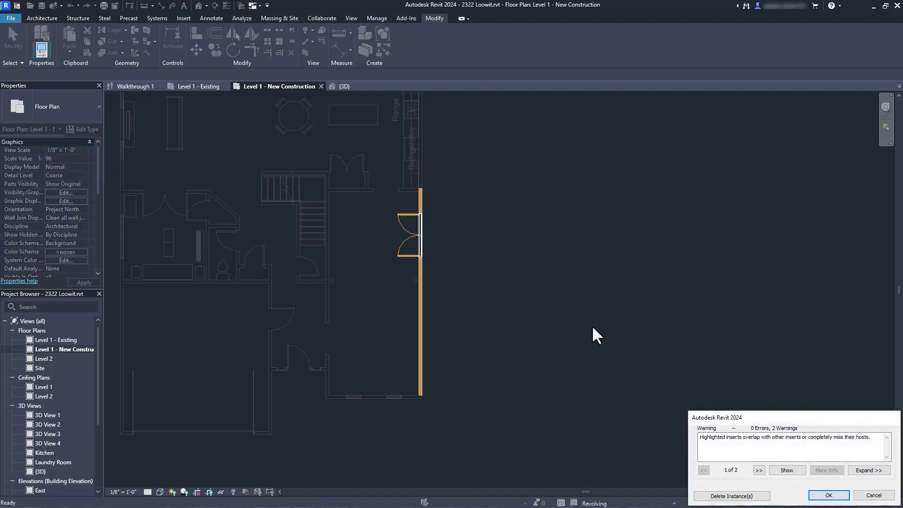
click(828, 494)
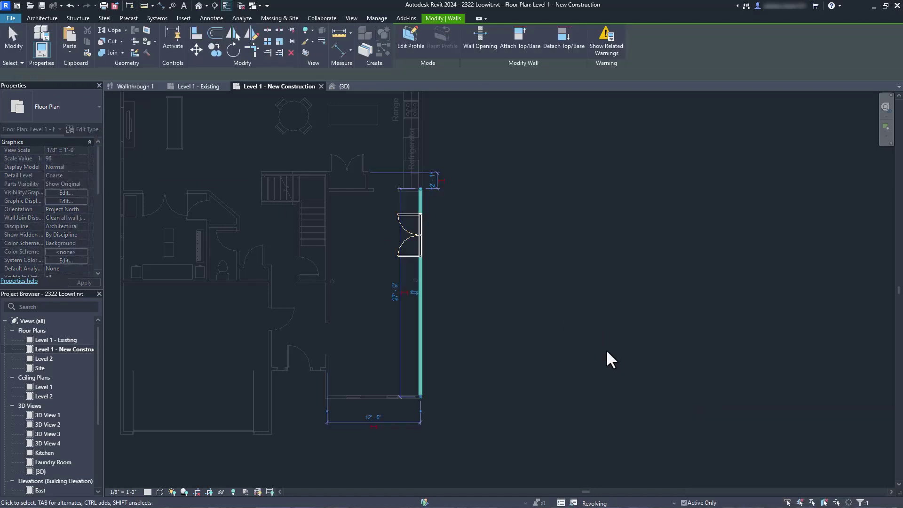
click(518, 295)
click(399, 253)
key(Delete)
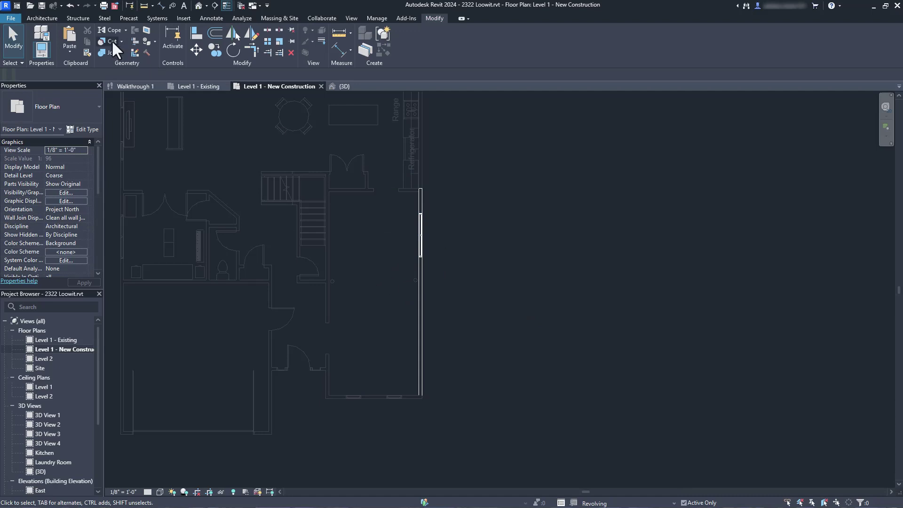
Place a revolving door in the east wall for the Revolving option.
click(44, 17)
click(55, 31)
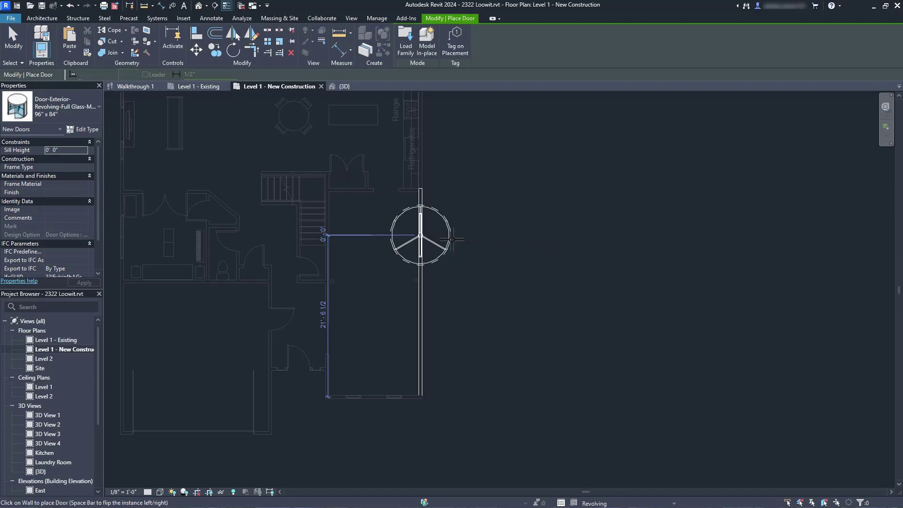
click(451, 239)
key(Escape)
key(Escape)
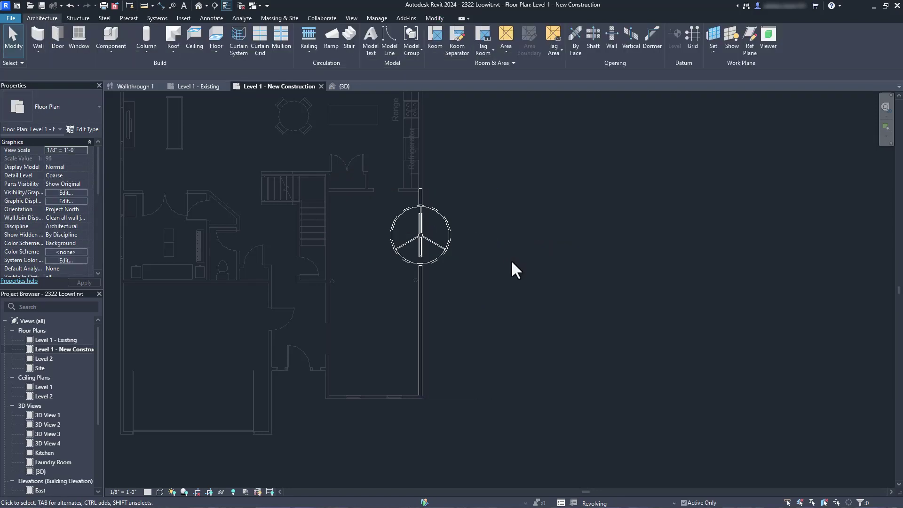
Preview the Sliding option, switch back to Revolving, and play the walkthrough animation.
click(636, 502)
click(631, 487)
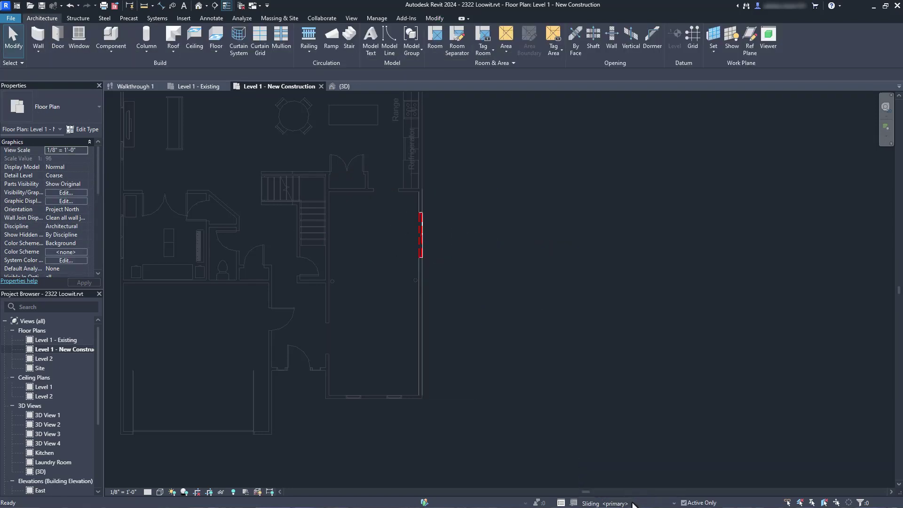
click(632, 502)
click(624, 482)
click(630, 502)
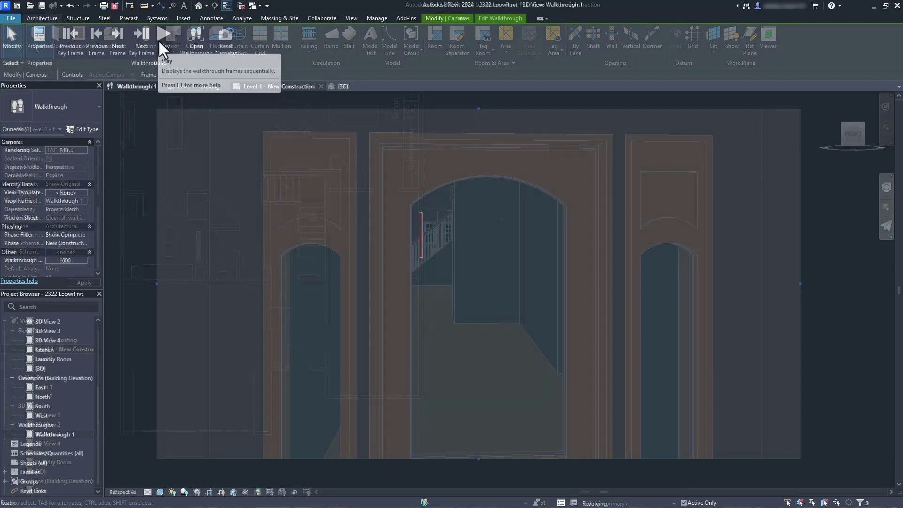
click(163, 34)
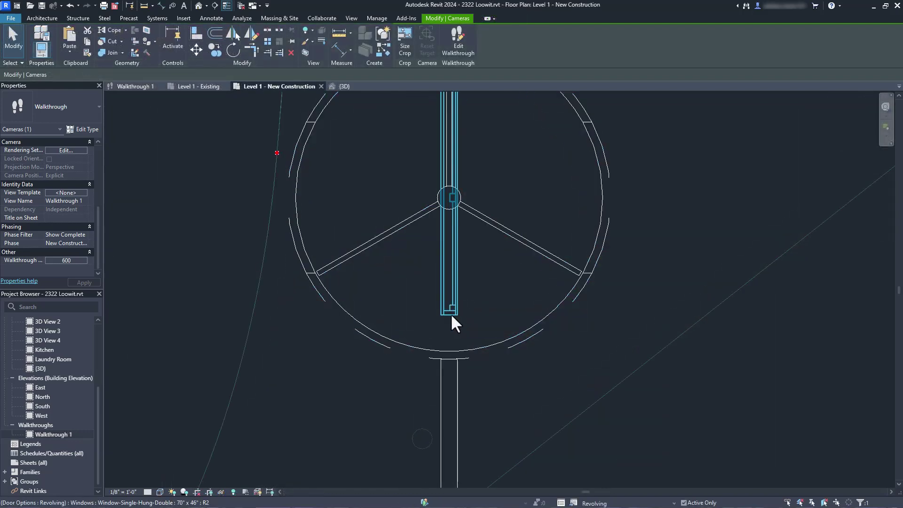
Remove the double-hung window overlapping the revolving door.
click(451, 315)
scroll(555, 401, down, 3)
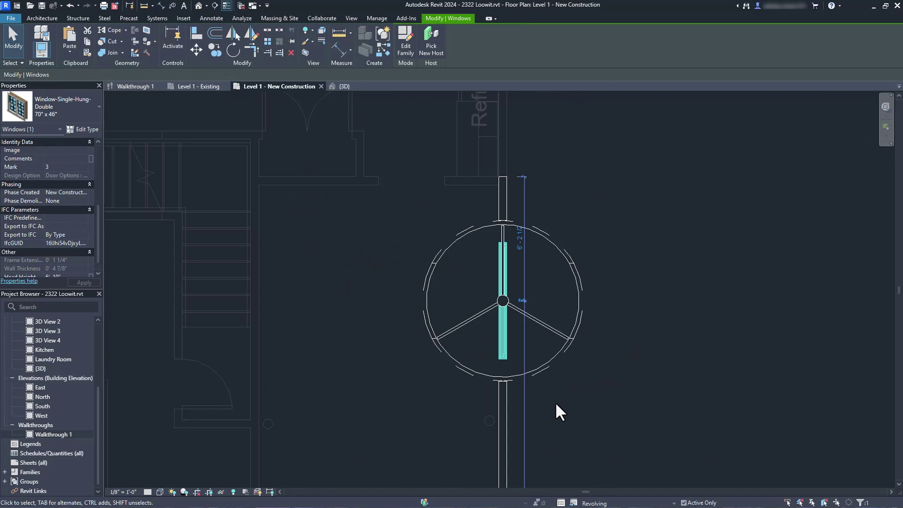
key(Escape)
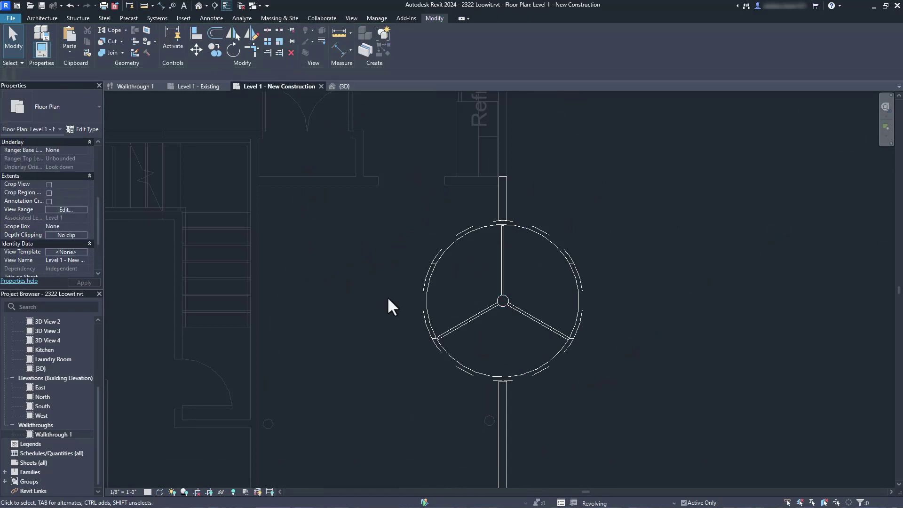
Open Walkthrough 1, show its camera, edit the walkthrough and play it from the start.
click(74, 434)
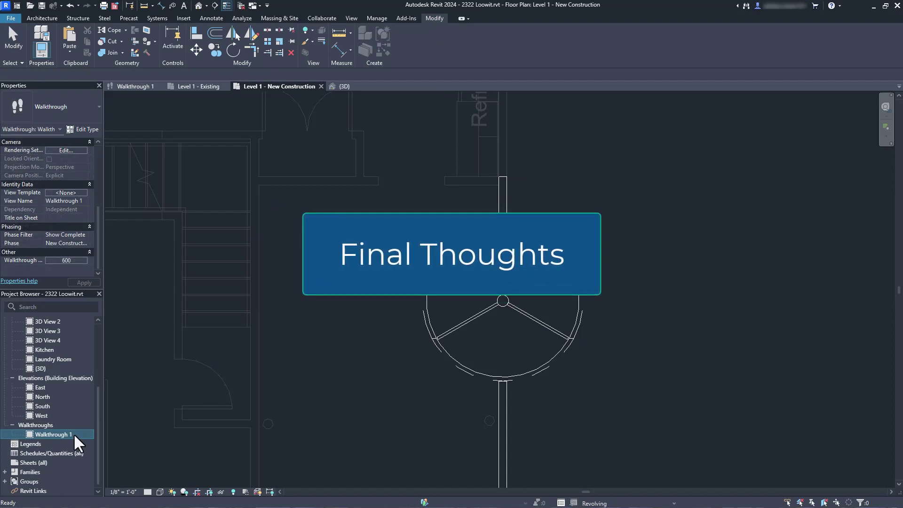
double_click(73, 433)
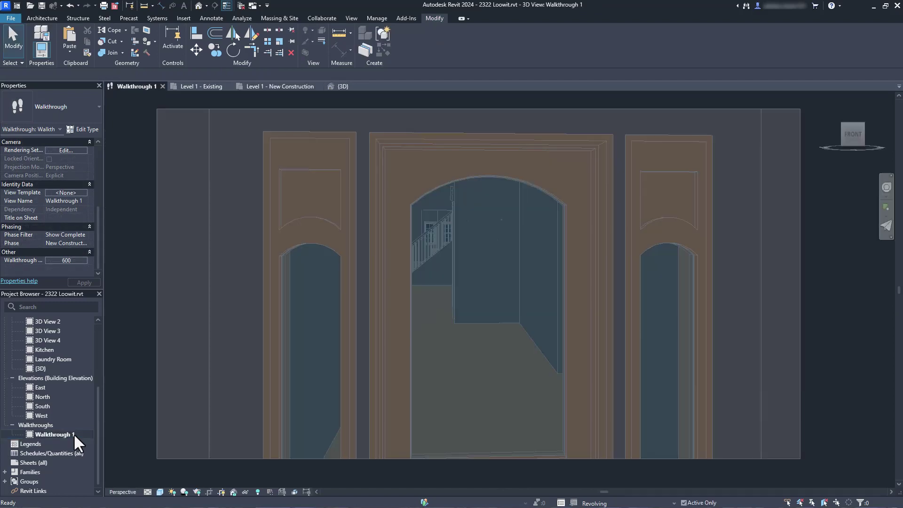
right_click(74, 434)
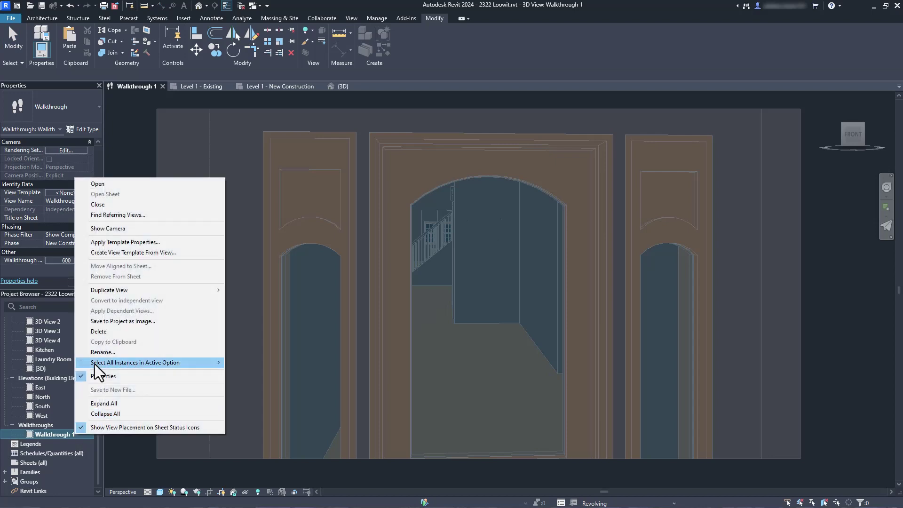
click(131, 228)
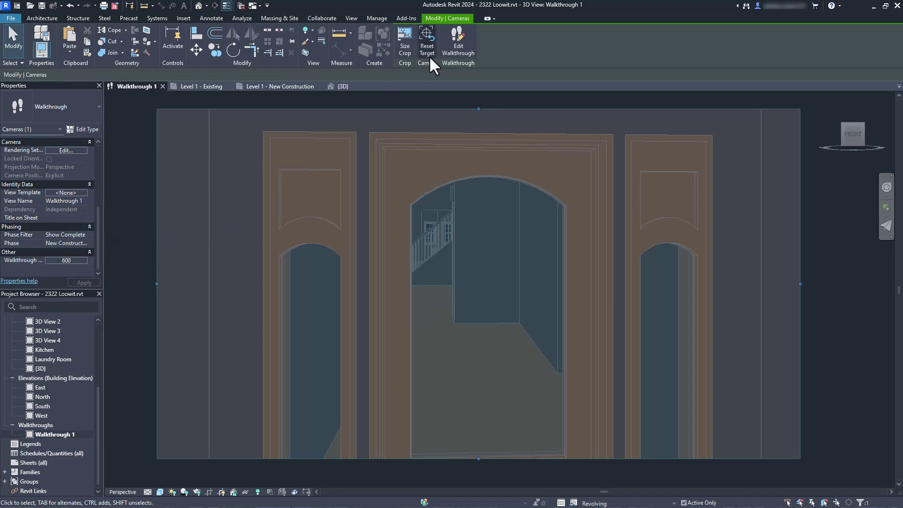
click(453, 40)
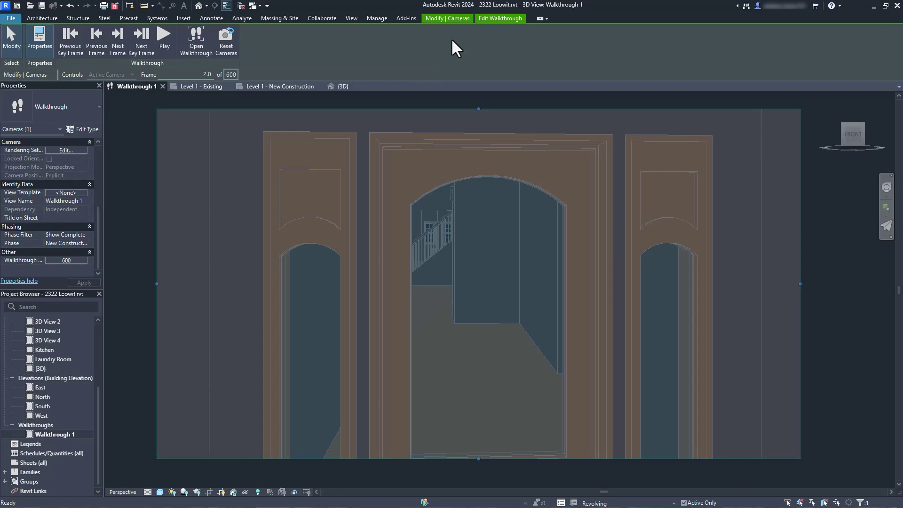
click(169, 40)
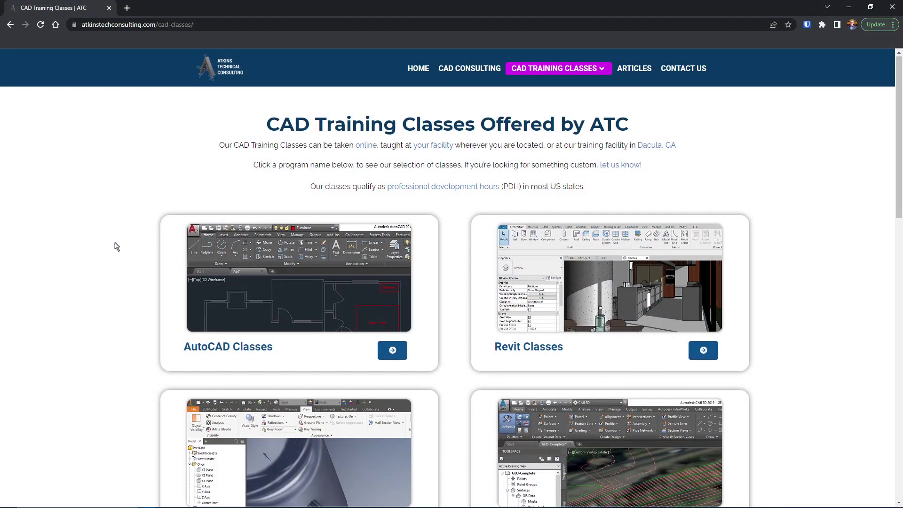
Scroll down the ATC page to the Inventor, Civil 3D, Microstation and 3DS Max classes.
scroll(116, 246, down, 5)
scroll(116, 246, down, 5)
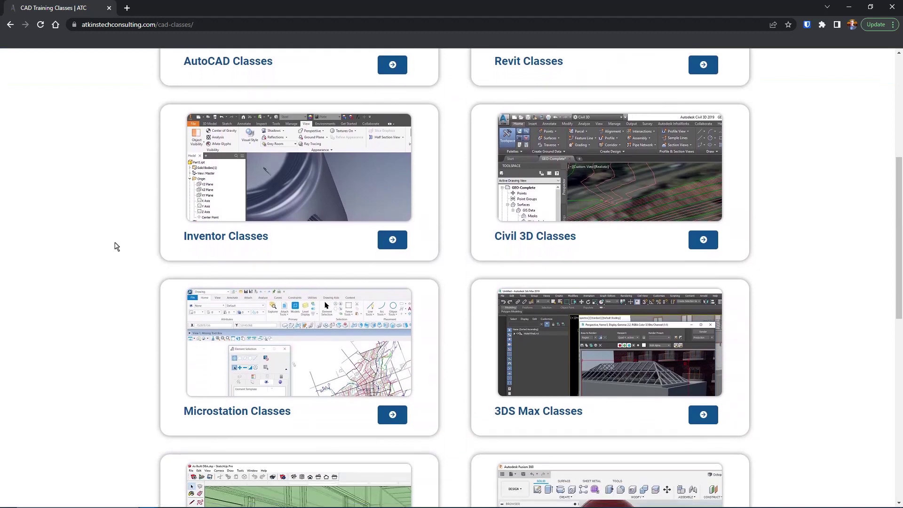